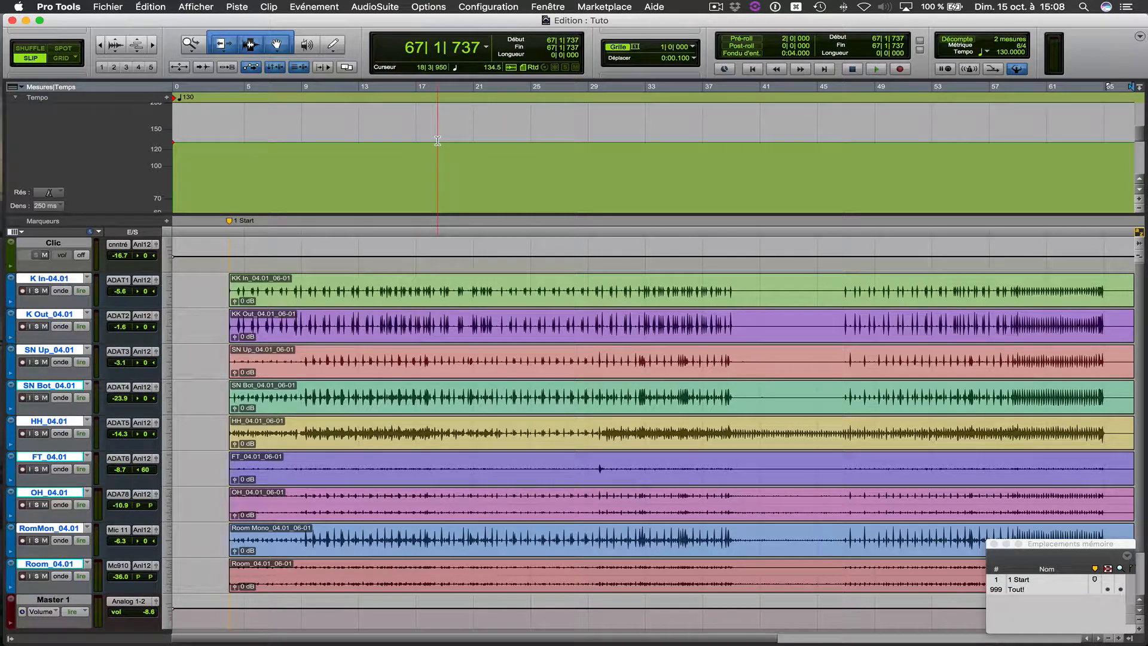
Open the Beat Detective window and close it again.
{"action": "key", "text": "super+8"}
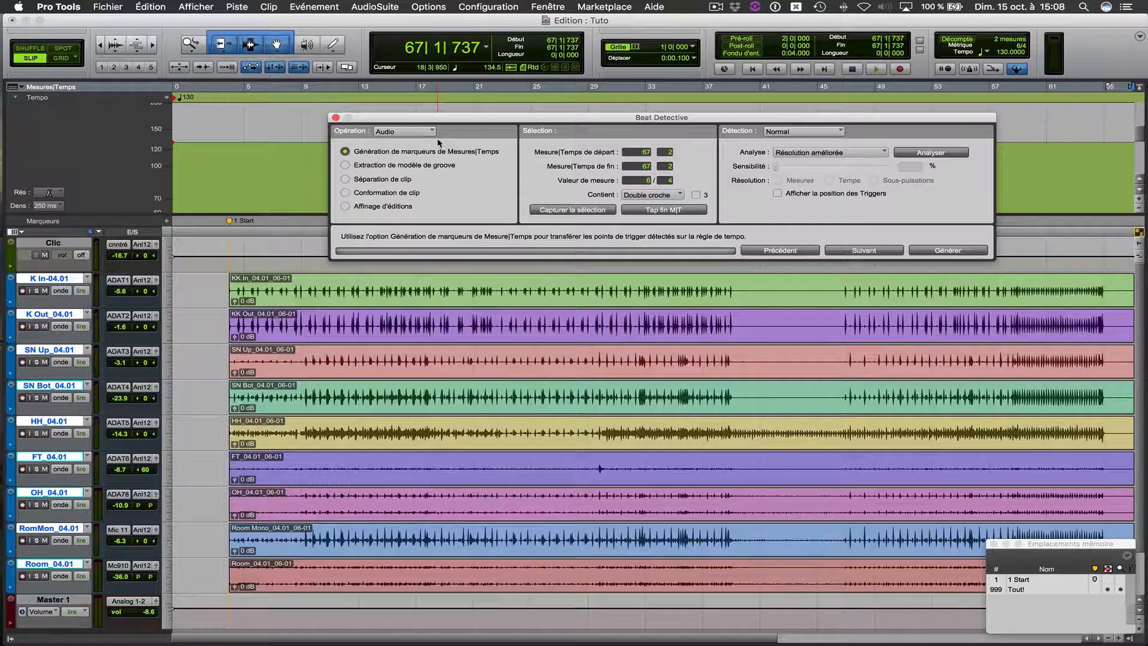
{"action": "key", "text": "super+8"}
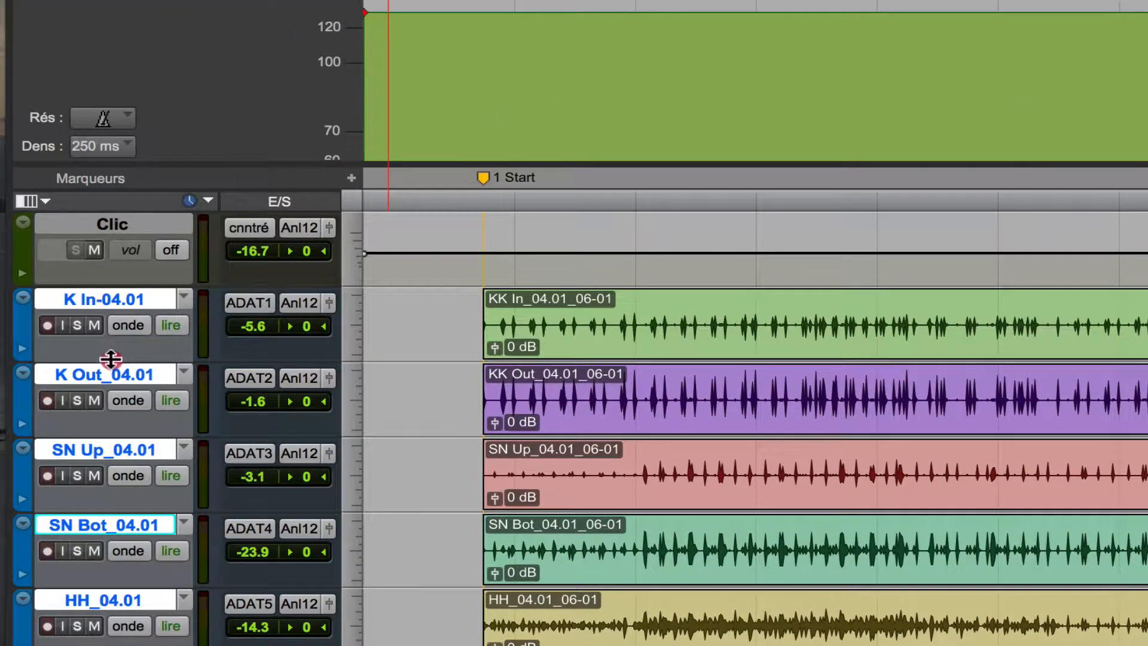
Enlarge the K In-04.01 track to check its timebase, keep it on Echantillons and shrink the track back.
{"action": "left_click_drag", "start_coordinate": [111, 362], "coordinate": [95, 460]}
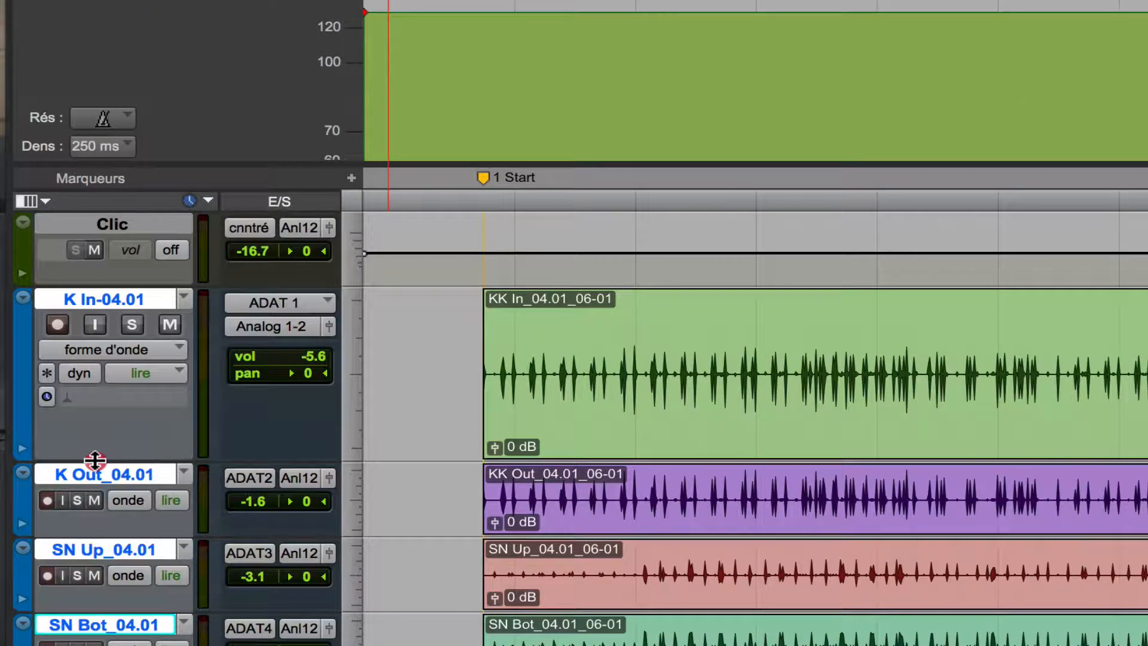
{"action": "left_click", "coordinate": [46, 396]}
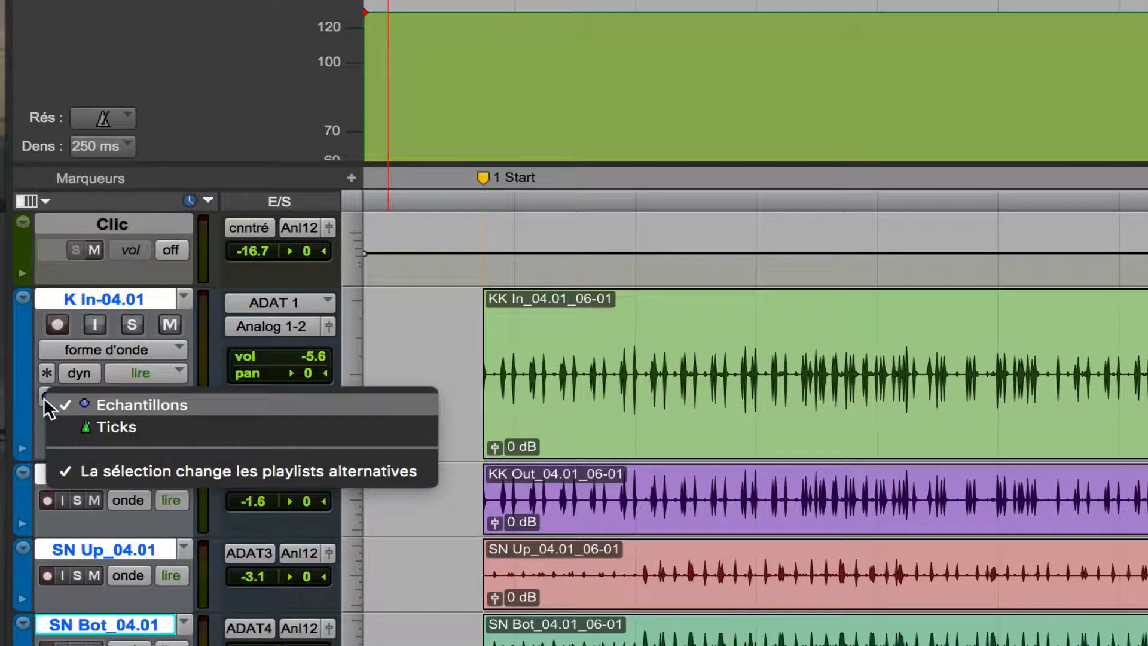
{"action": "left_click", "coordinate": [57, 403]}
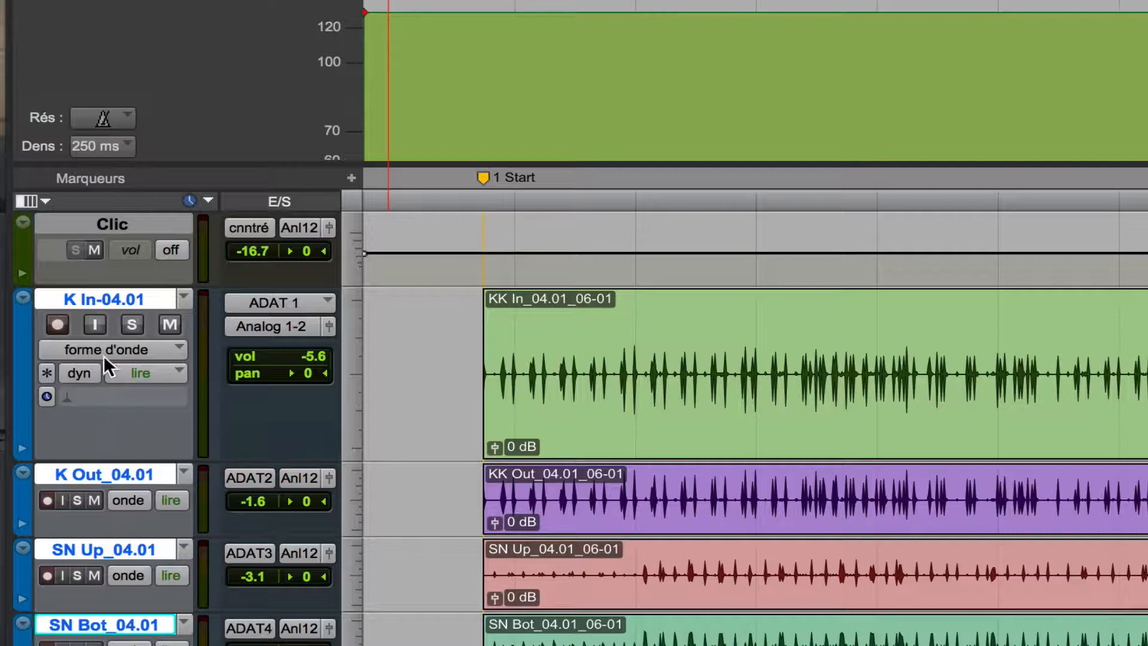
{"action": "key", "text": "ctrl+alt+super+Down"}
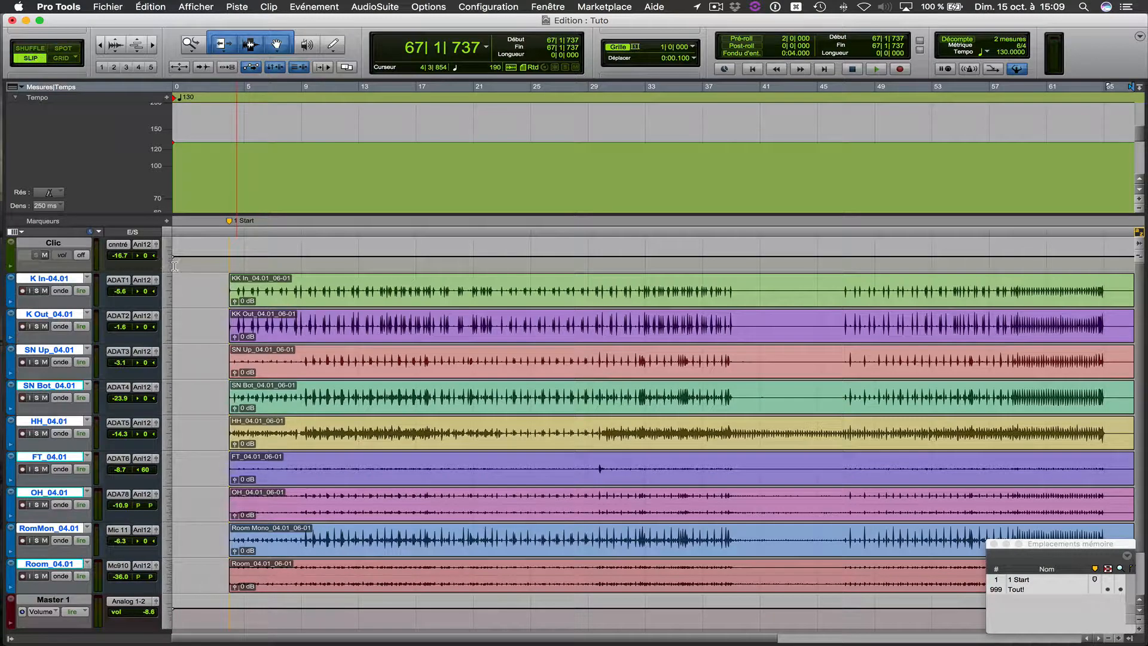
Switch the edit mode to Grid and back to Slip.
{"action": "key", "text": "Return"}
{"action": "left_click", "coordinate": [64, 58]}
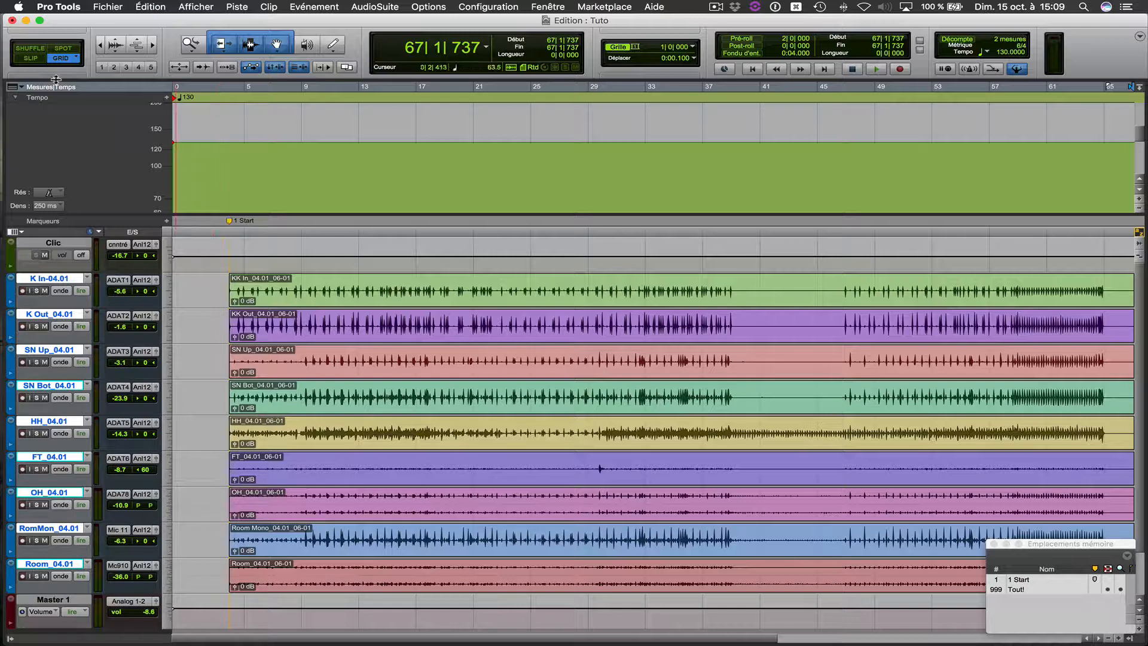
{"action": "left_click", "coordinate": [32, 58]}
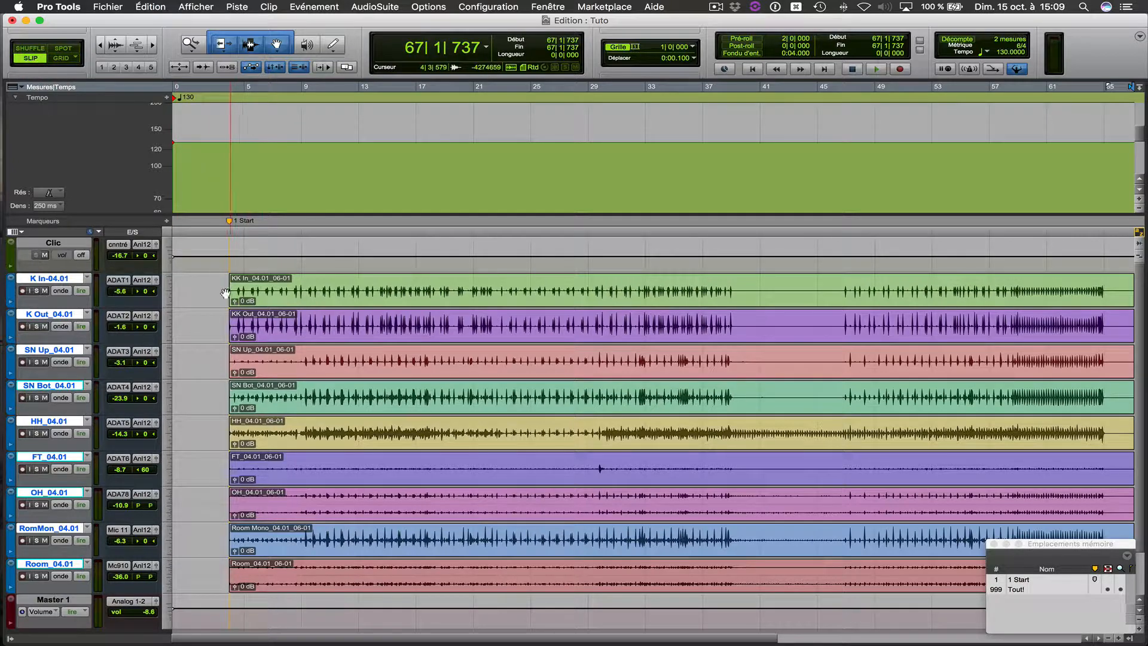
Play the opening of the K In-04.01 track with the metronome on, raising the Clic track's volume to -6.0 dB.
{"action": "left_click_drag", "start_coordinate": [224, 289], "coordinate": [385, 285]}
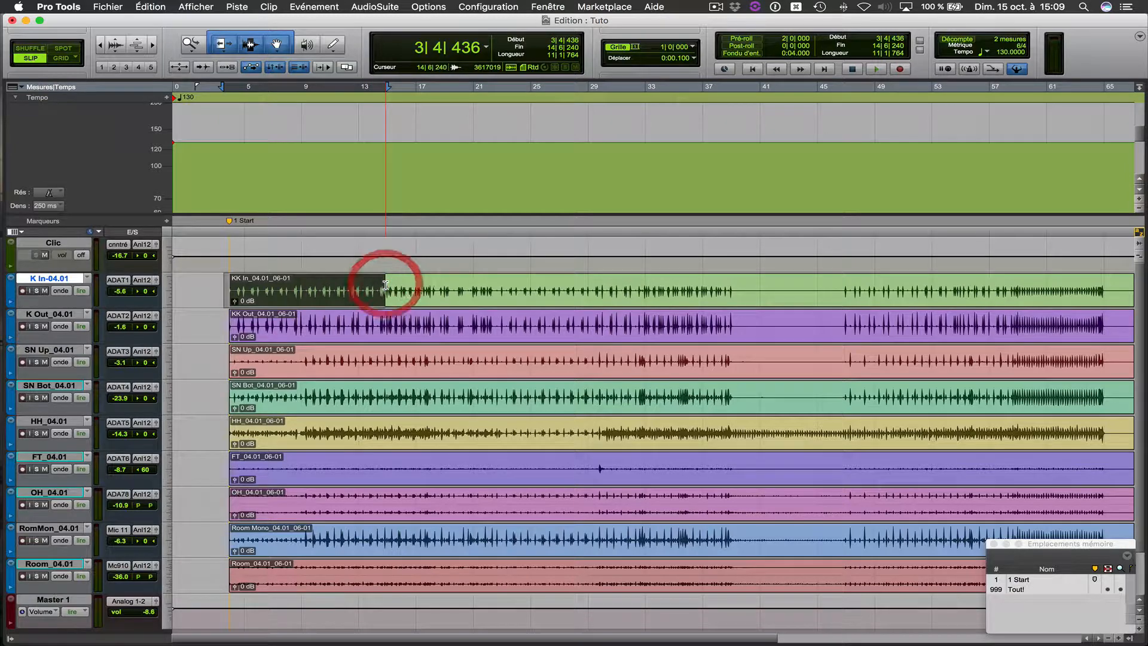
{"action": "key", "text": "e"}
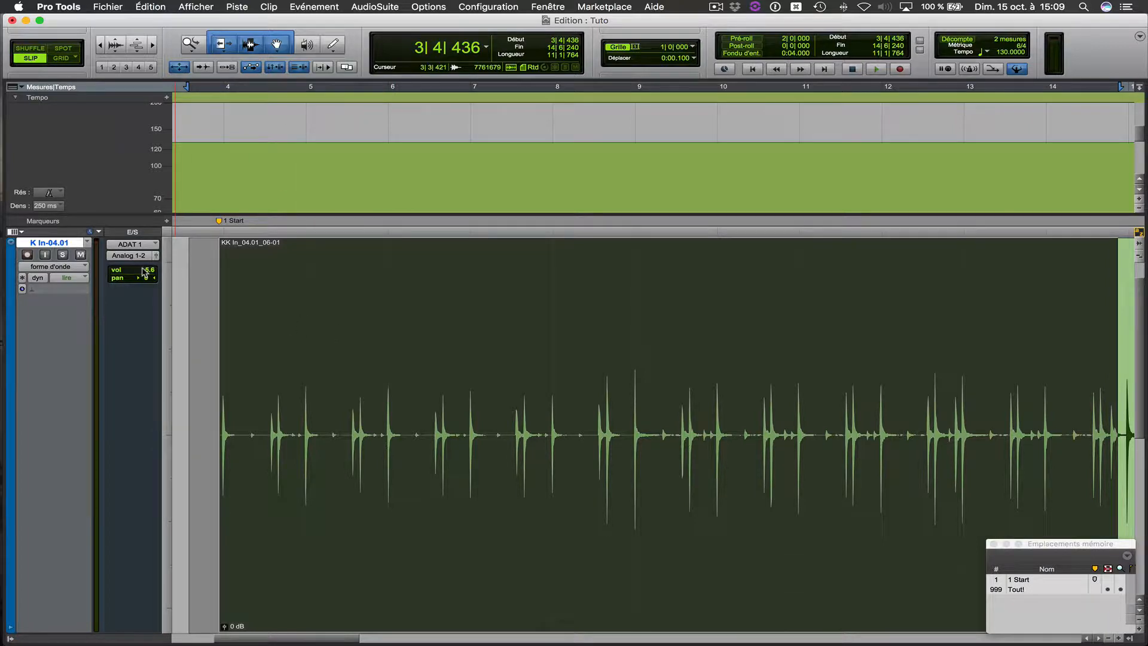
{"action": "key", "text": "7"}
{"action": "key", "text": "space"}
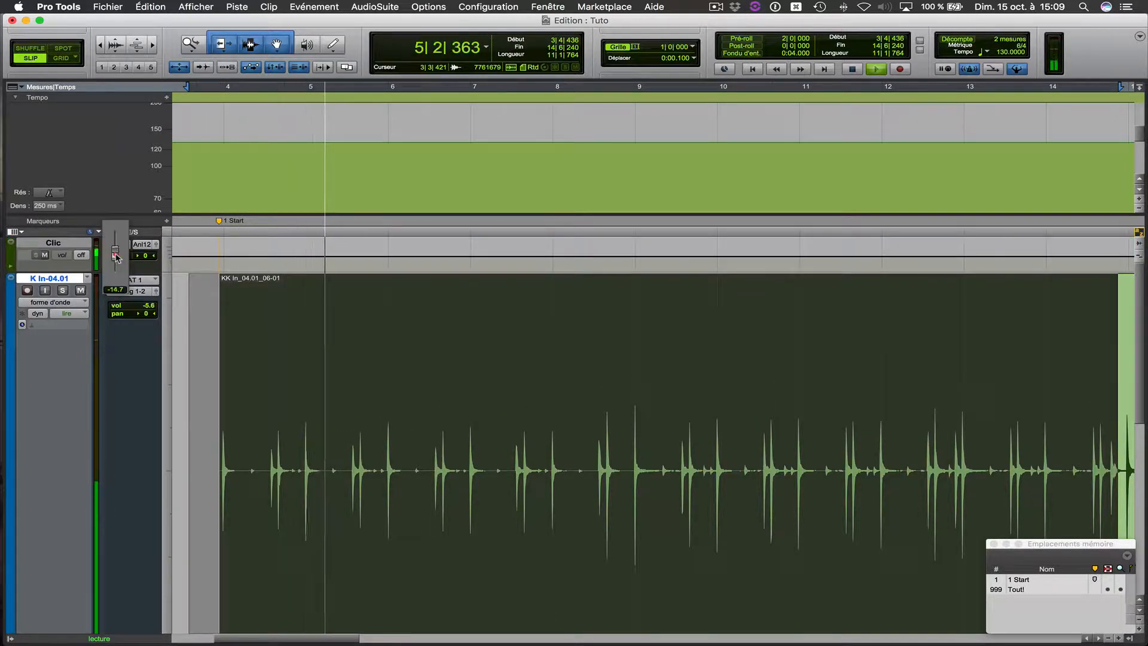
{"action": "left_click", "coordinate": [116, 254]}
{"action": "left_click_drag", "start_coordinate": [117, 250], "coordinate": [117, 247]}
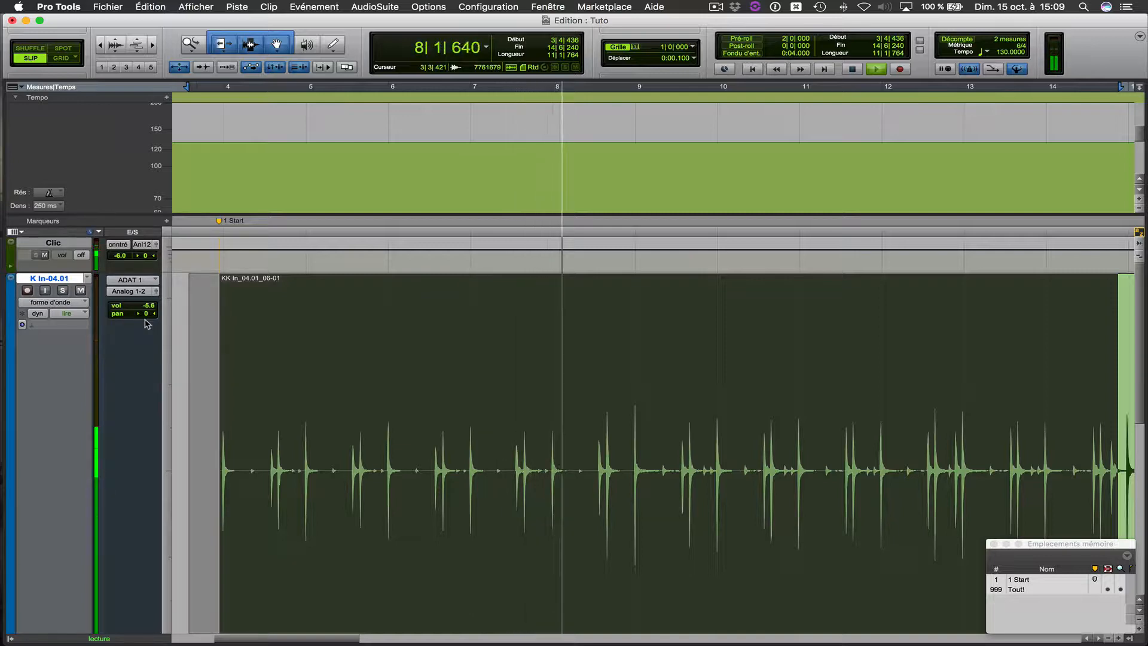
{"action": "key", "text": "space"}
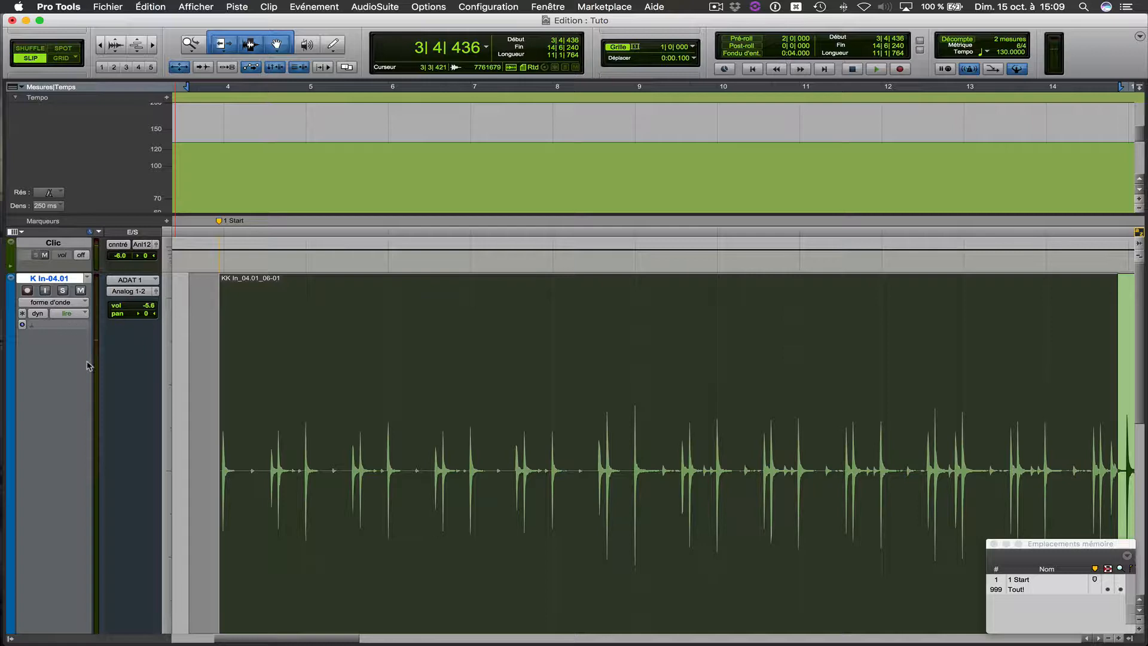
Try to jump from just before the K In clip to its first kick hit.
{"action": "left_click", "coordinate": [214, 335]}
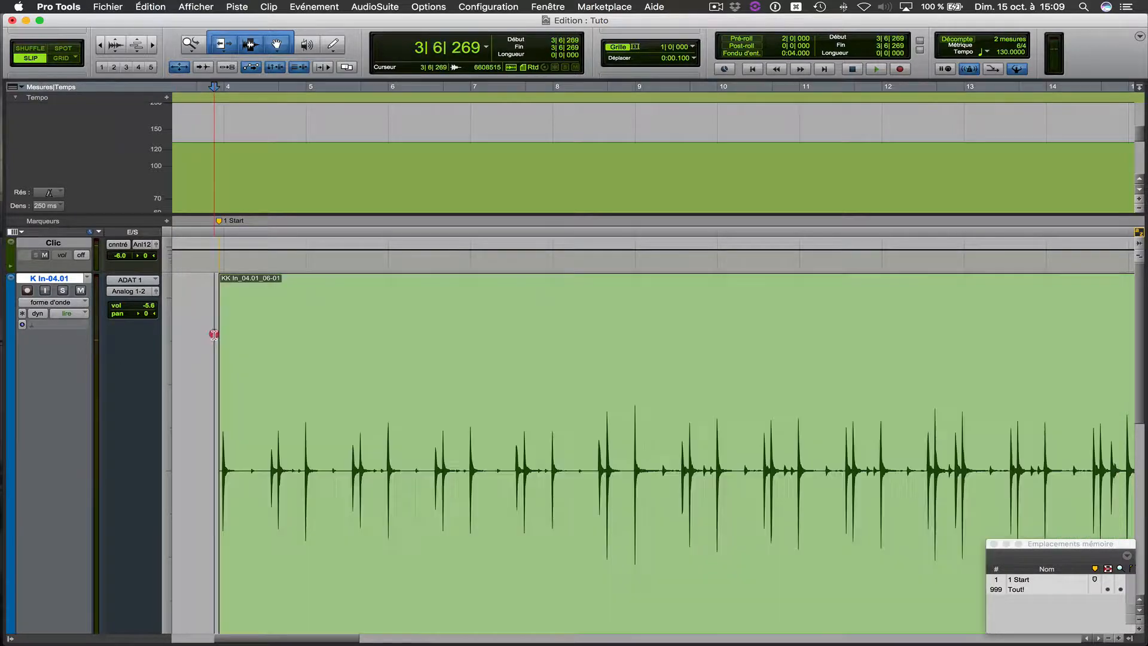
{"action": "key", "text": "Tab"}
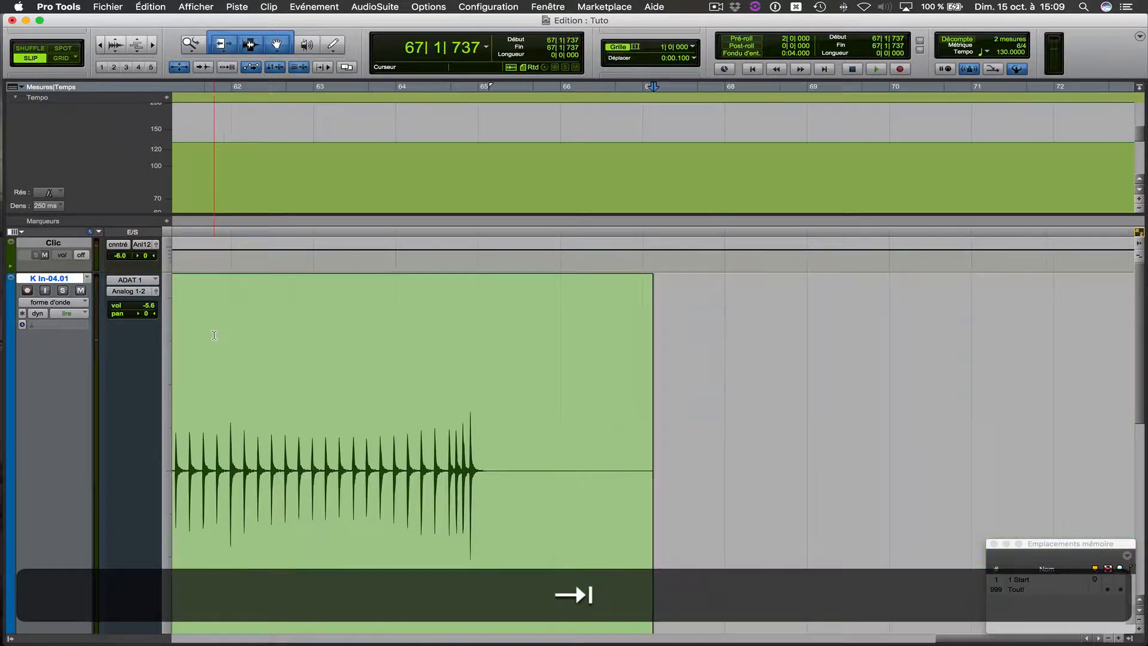
{"action": "scroll", "coordinate": [214, 335], "scroll_direction": "left", "scroll_amount": 20}
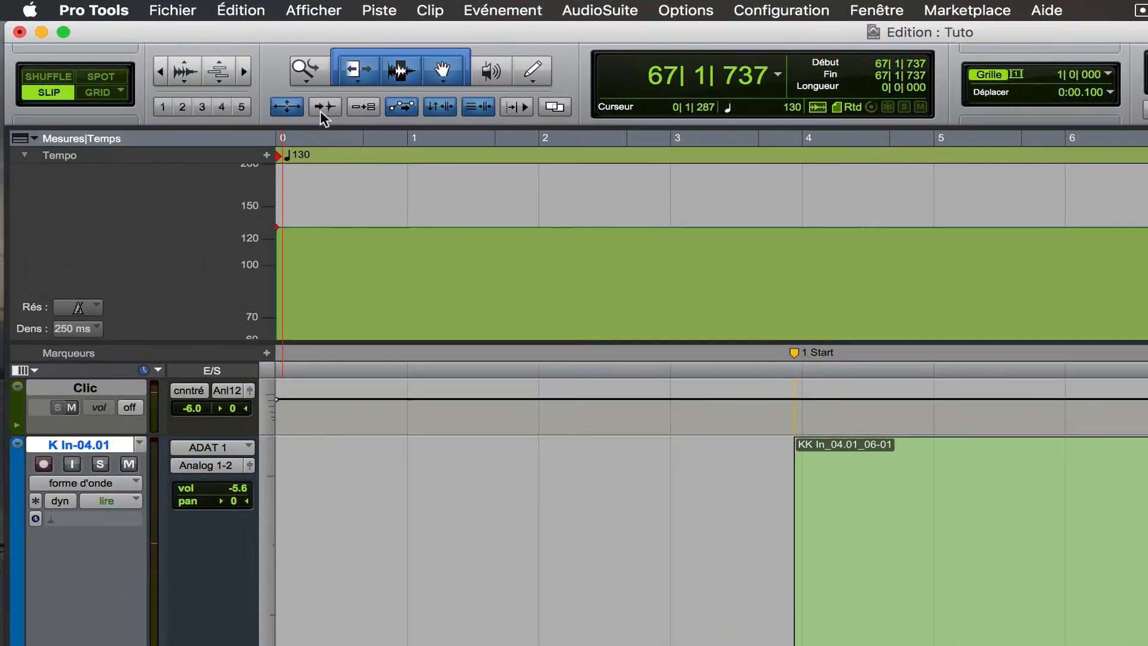
Enable Tab to Transient and move the edit cursor from before the K In clip to its first kick transient at 3|6|907.
{"action": "left_click", "coordinate": [321, 110]}
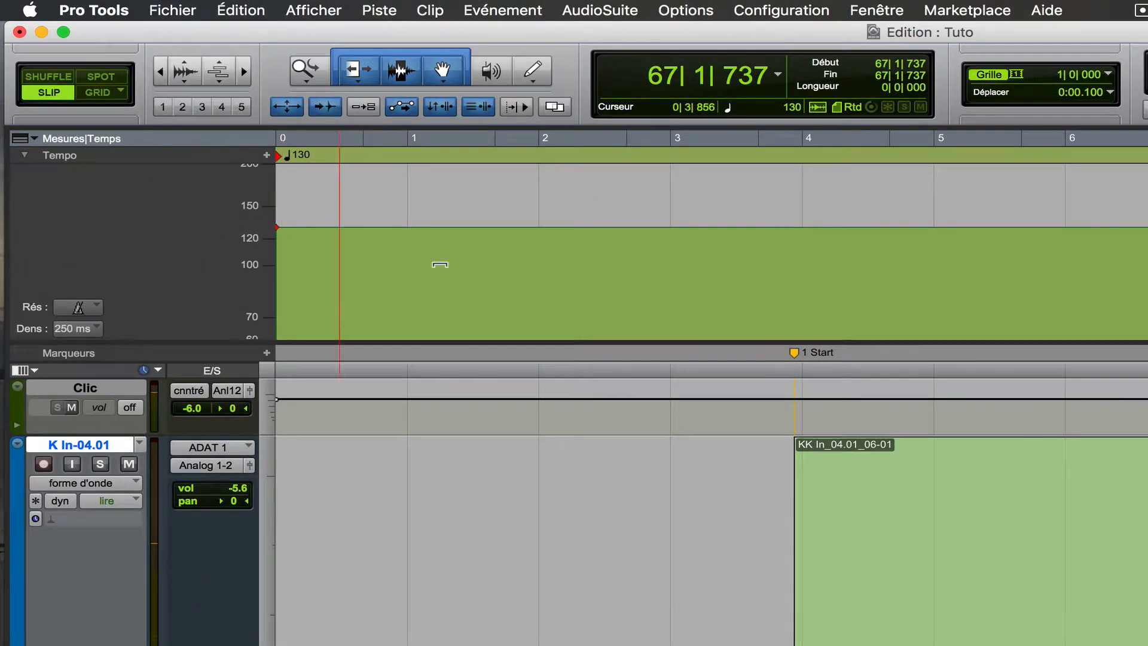
{"action": "left_click", "coordinate": [770, 566]}
{"action": "key", "text": "Tab"}
{"action": "key", "text": "Tab"}
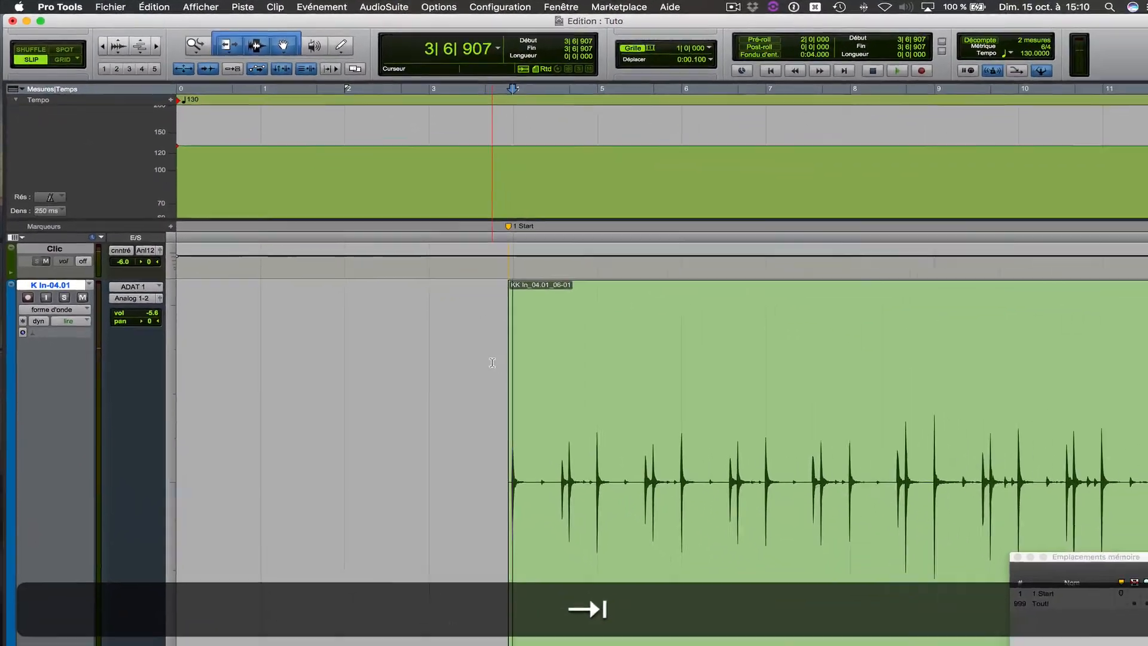
Extend the selection from the first kick to the transient just before bar 12, at 11|6|880, and check both selection edges.
{"action": "key", "text": "r"}
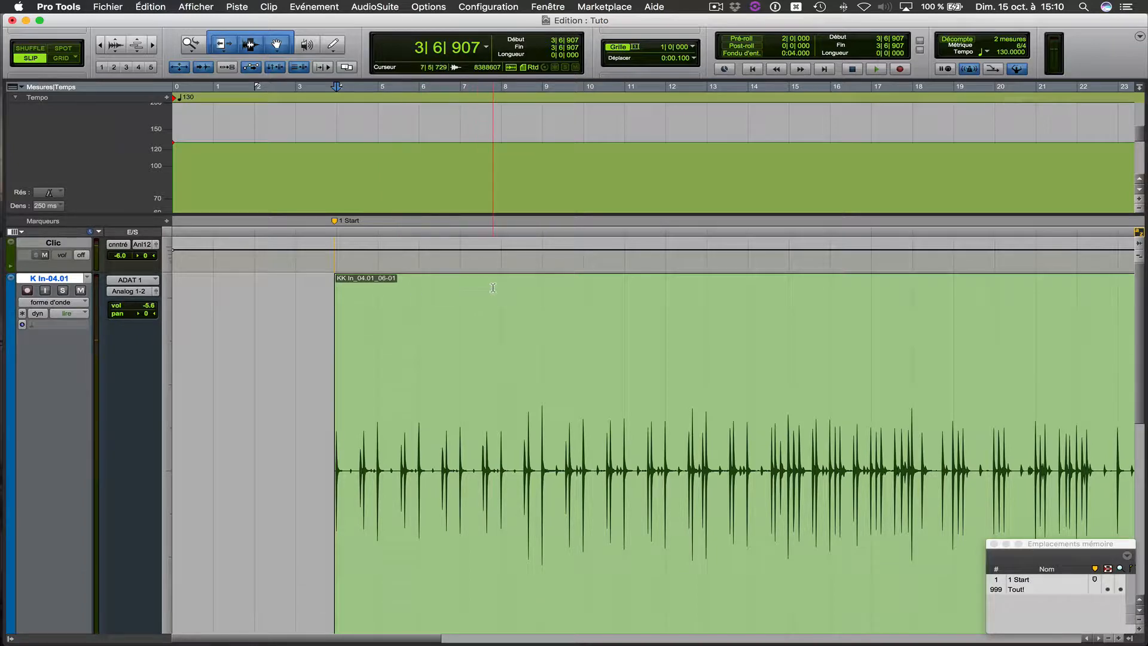
{"action": "key", "text": "shift"}
{"action": "left_click", "coordinate": [662, 288], "text": "shift"}
{"action": "key", "text": "shift+t"}
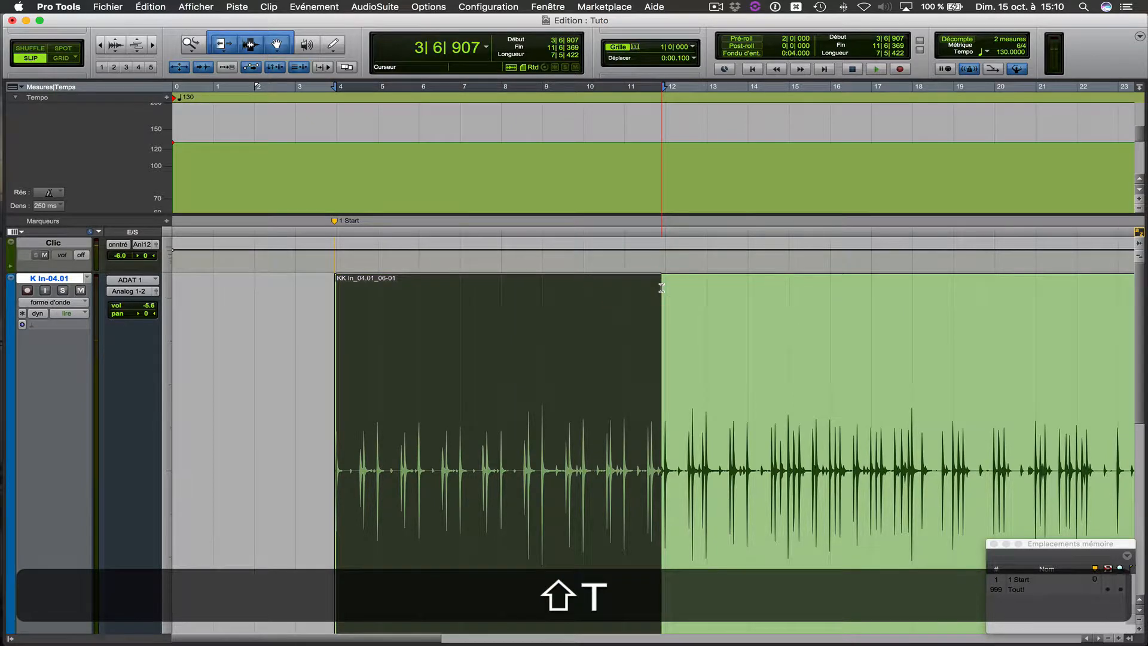
{"action": "key", "text": "Right"}
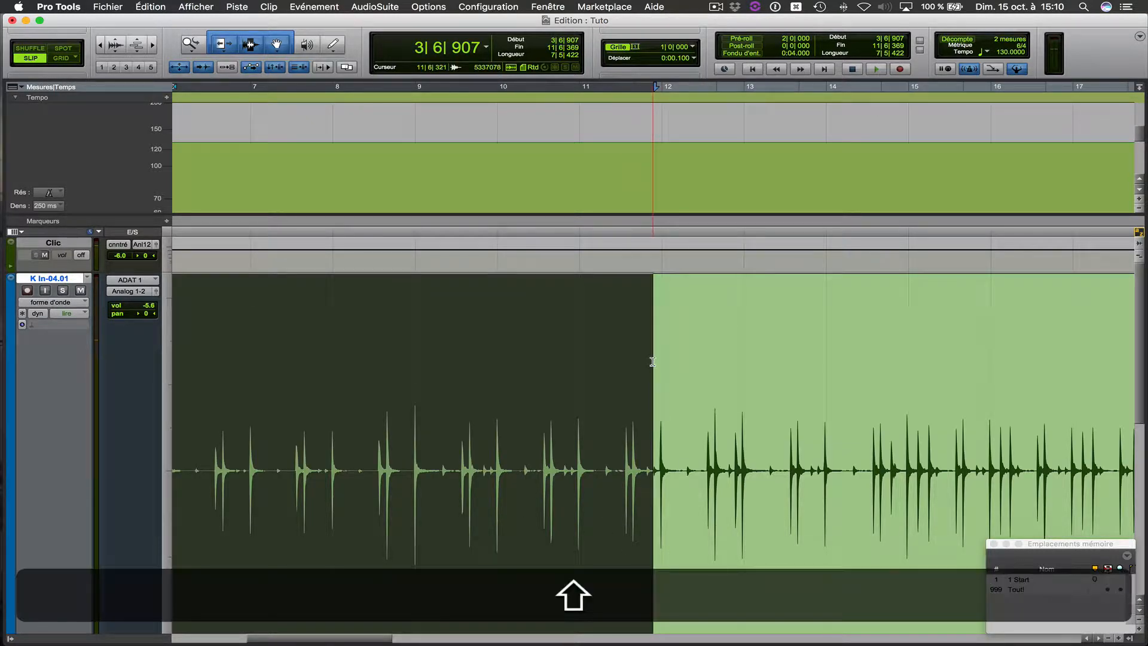
{"action": "key", "text": "shift"}
{"action": "key", "text": "shift+Tab"}
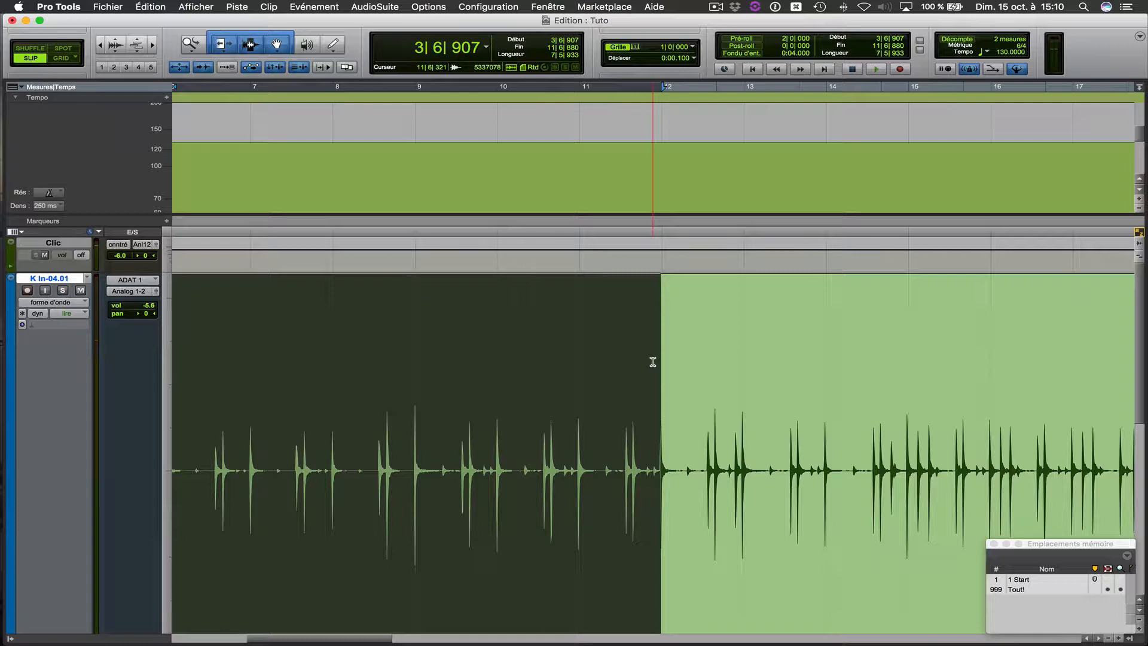
{"action": "key", "text": "Left"}
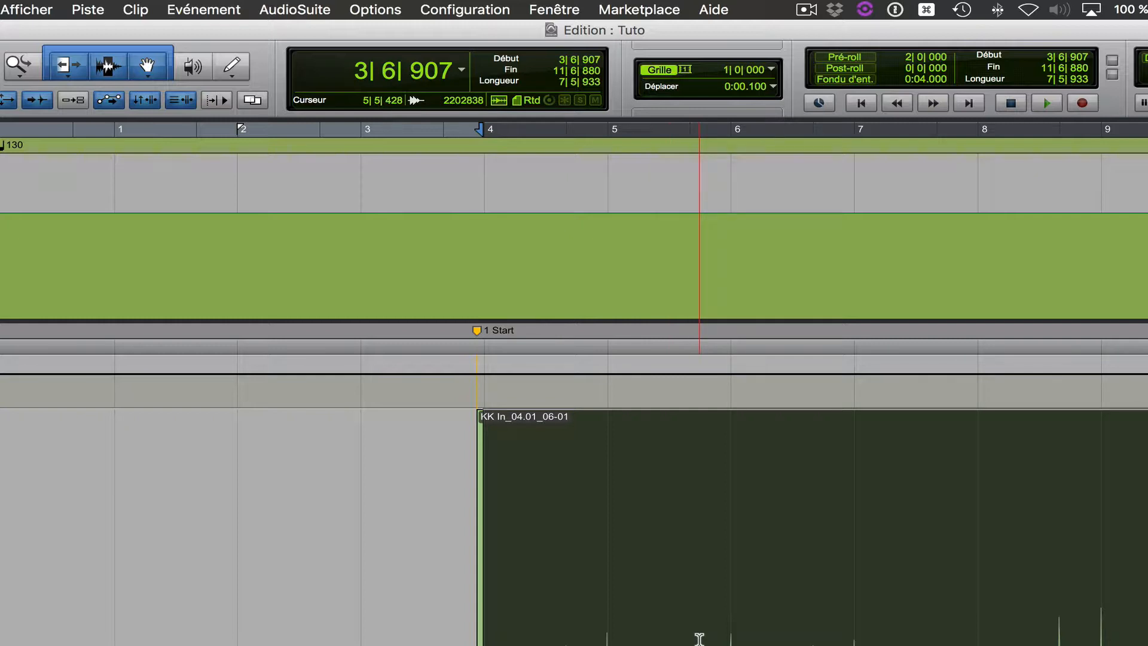
{"action": "key", "text": "Right"}
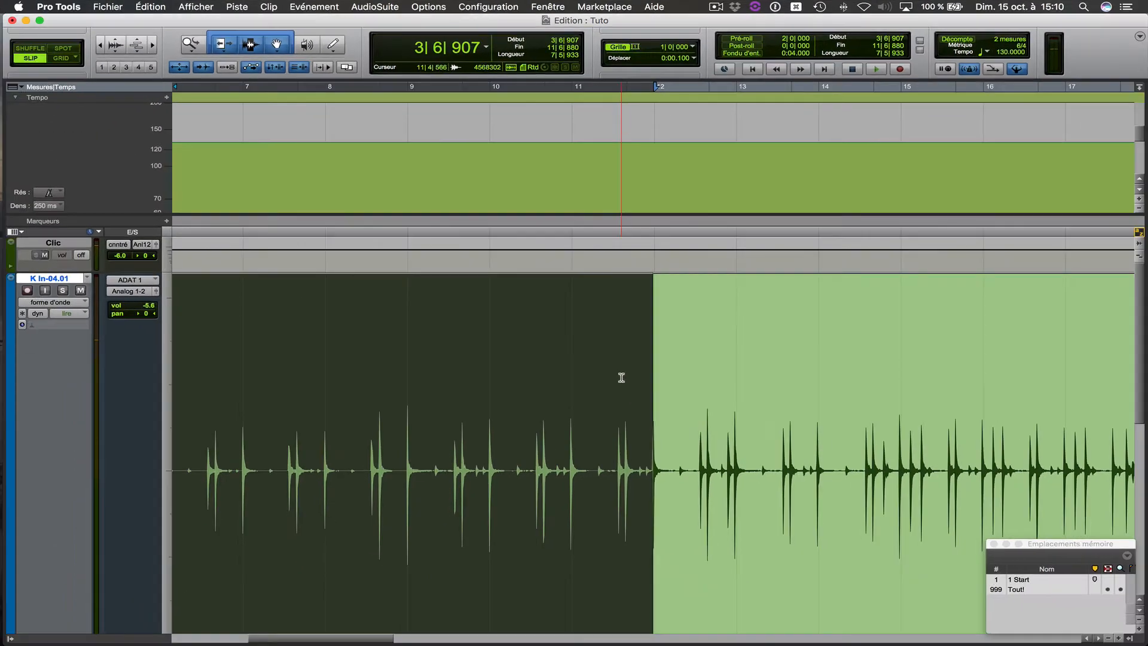
{"action": "key", "text": "e"}
{"action": "key", "text": "e"}
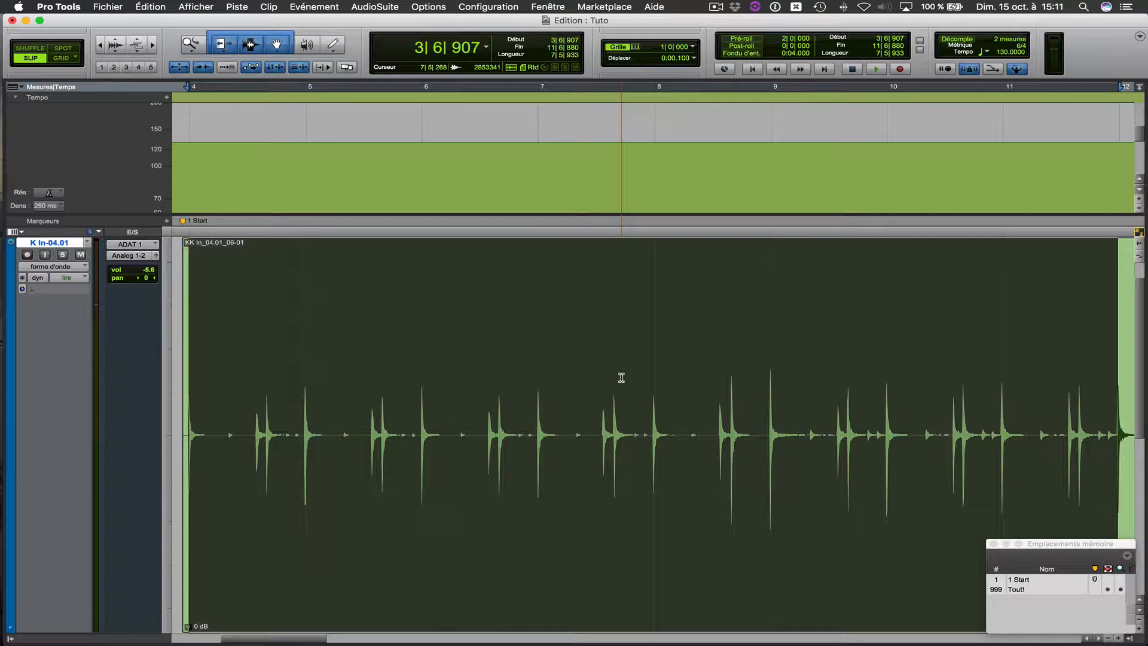
Save the selection as memory location 2 named "Ma sélection", of type Sélection with the Absolu reference.
{"action": "key", "text": "KP_Enter"}
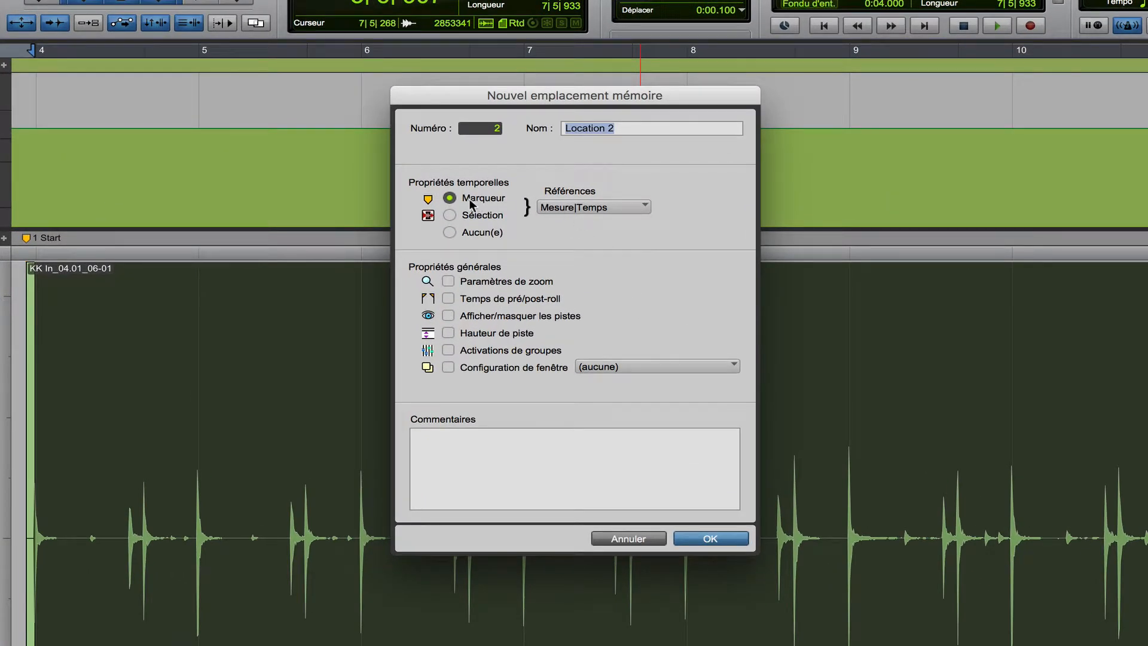
{"action": "left_click", "coordinate": [450, 216]}
{"action": "left_click", "coordinate": [612, 207]}
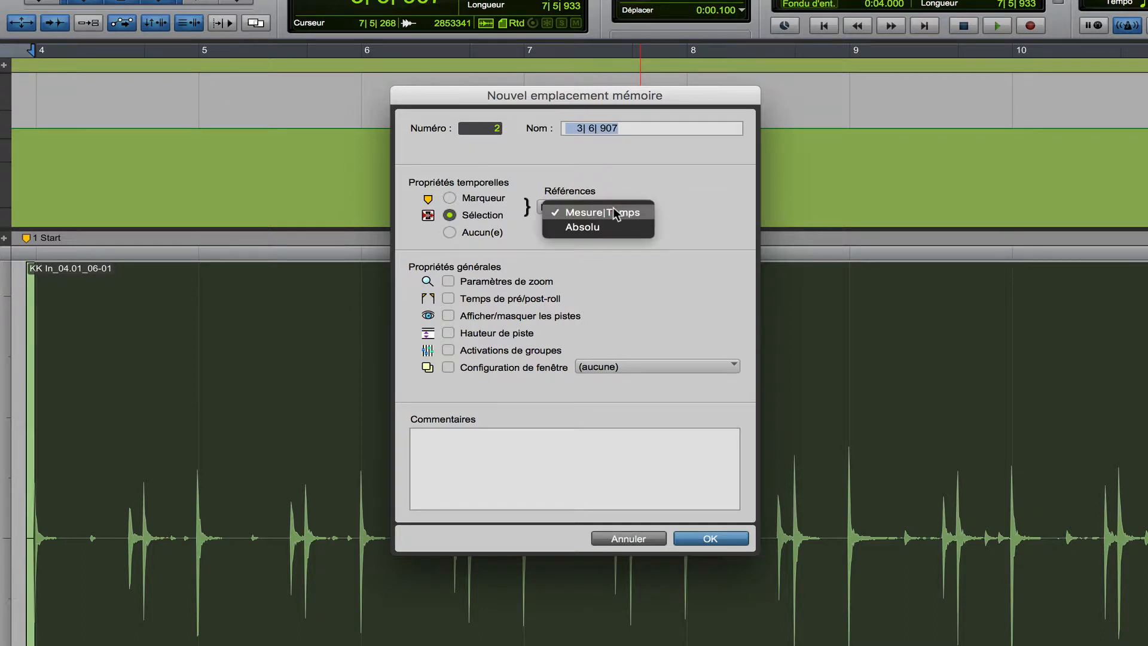
{"action": "left_click", "coordinate": [595, 233]}
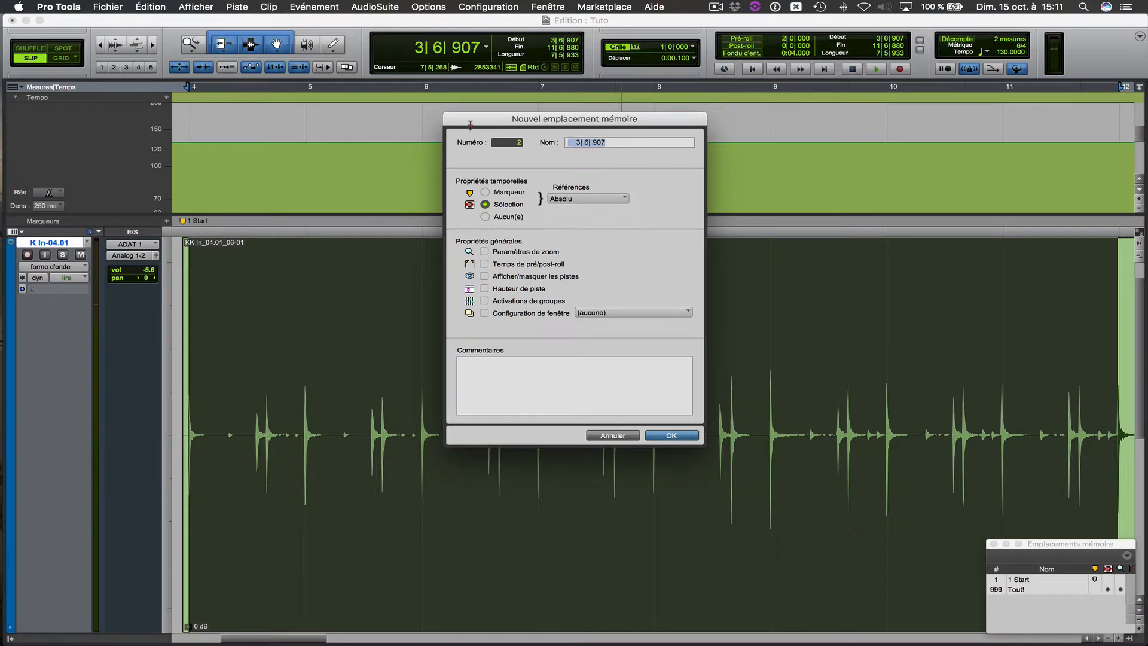
{"action": "left_click", "coordinate": [430, 101]}
{"action": "type", "text": "Ma sé"}
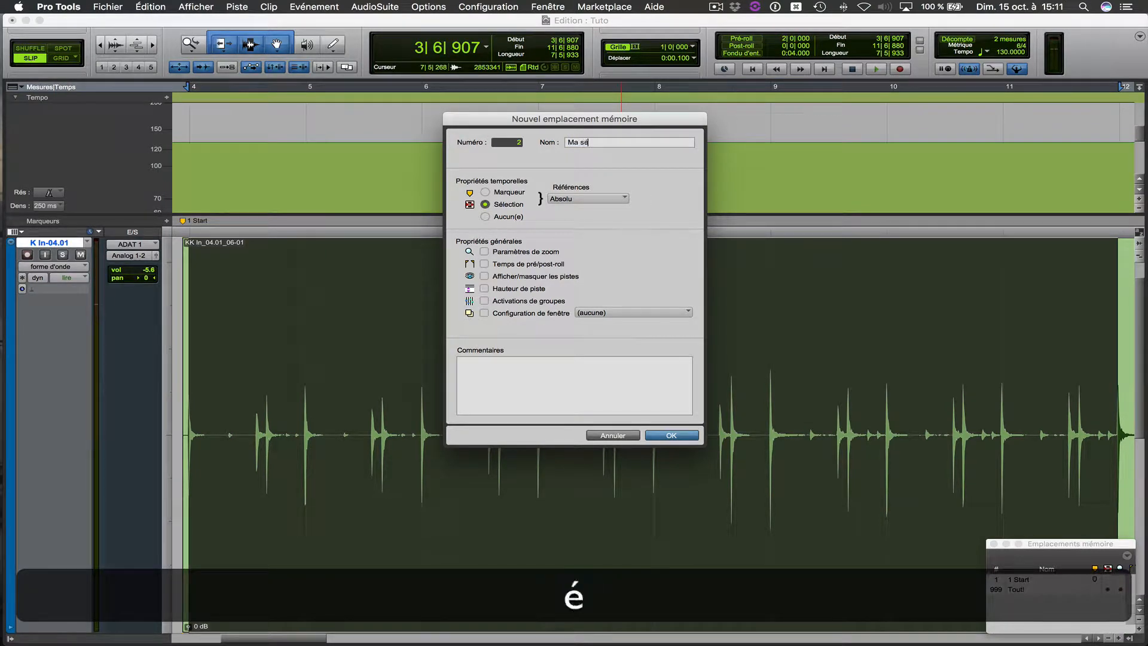
{"action": "type", "text": "lectin"}
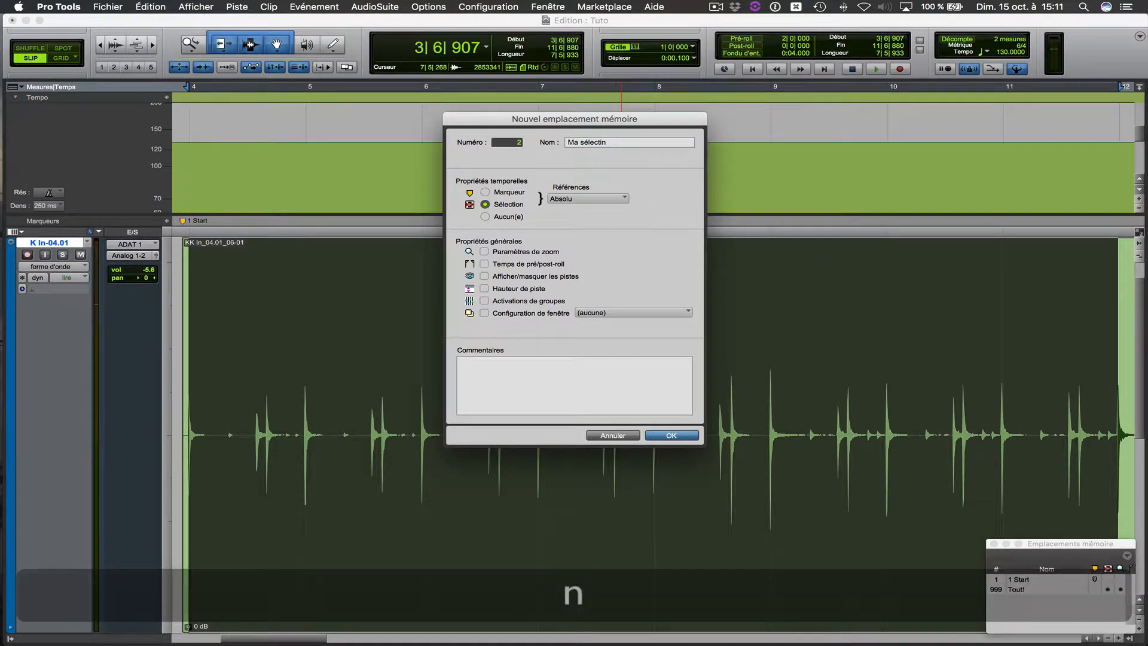
{"action": "key", "text": "BackSpace"}
{"action": "type", "text": "on"}
{"action": "key", "text": "Return"}
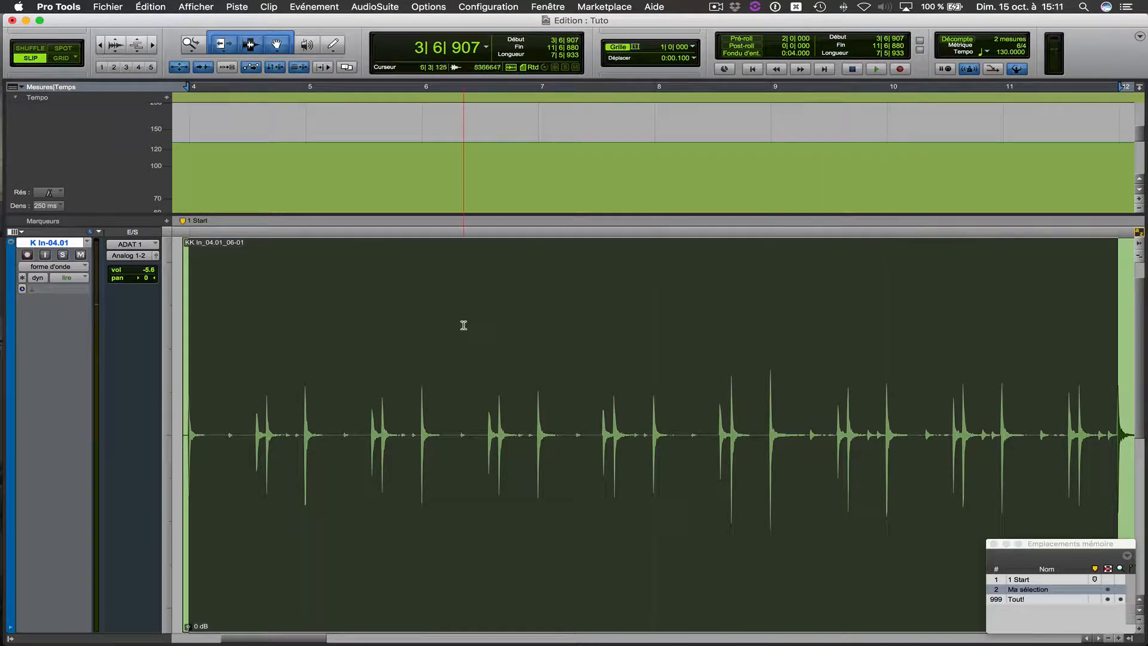
Open Beat Detective, try its MIDI operation type and set it back to Audio.
{"action": "key", "text": "super+8"}
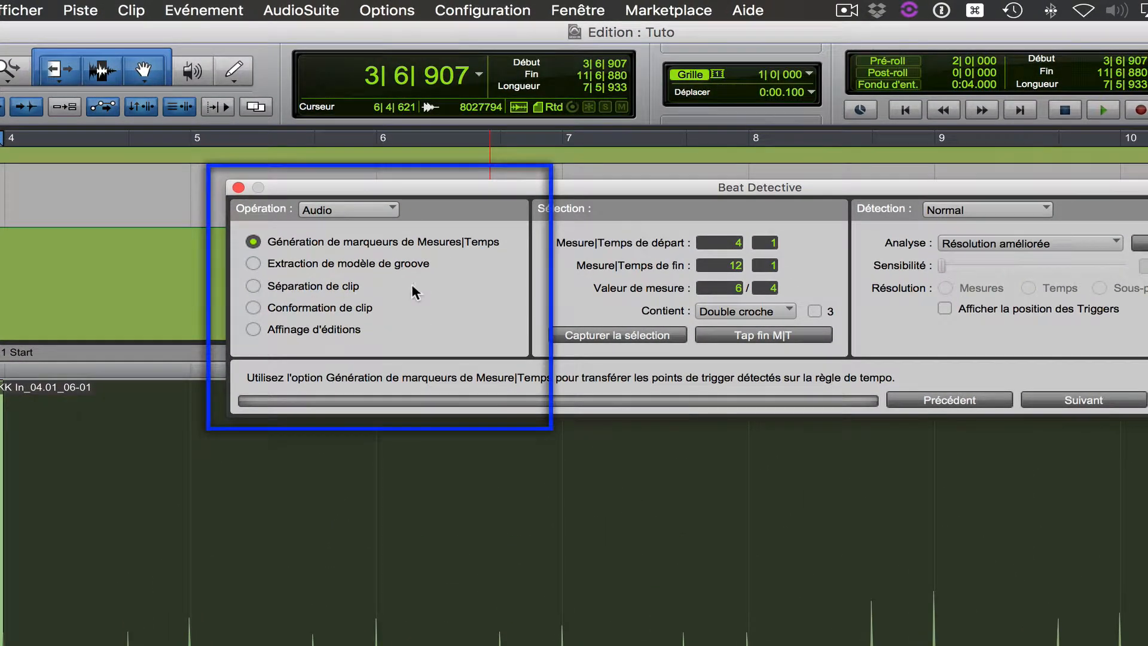
{"action": "left_click", "coordinate": [373, 210]}
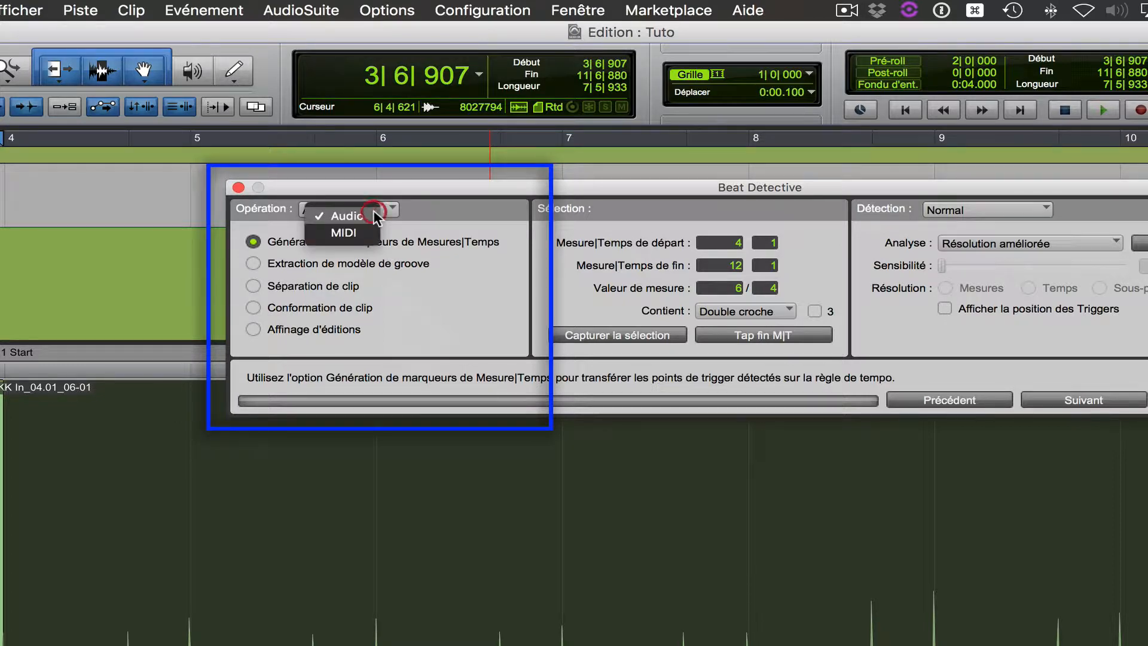
{"action": "left_click", "coordinate": [336, 238]}
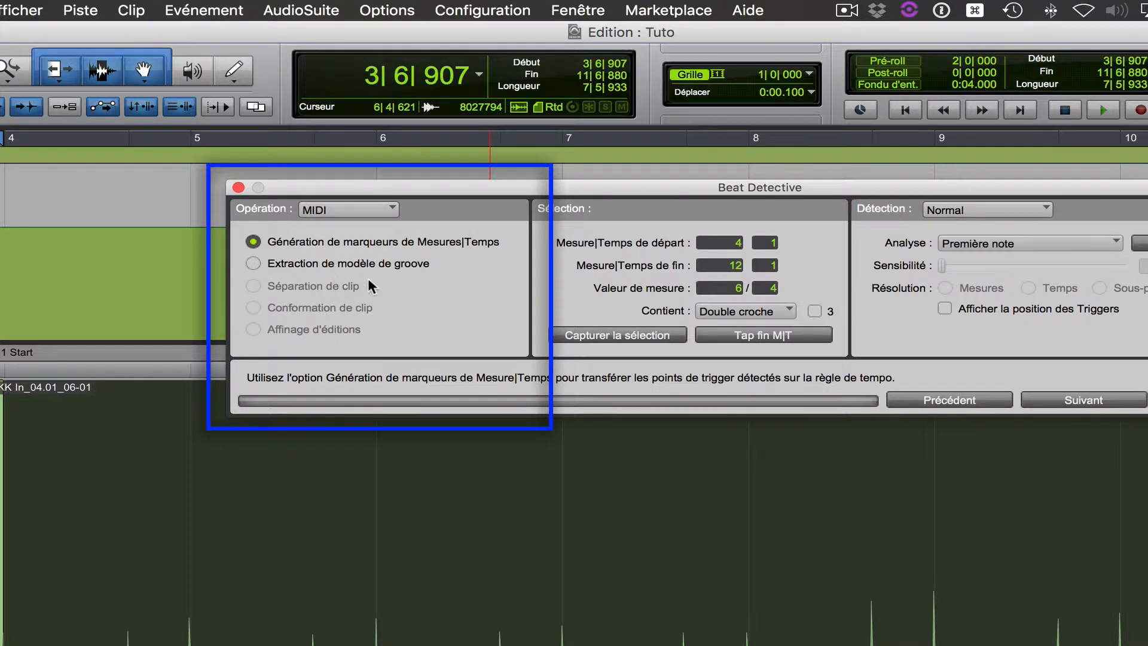
{"action": "left_click", "coordinate": [348, 208]}
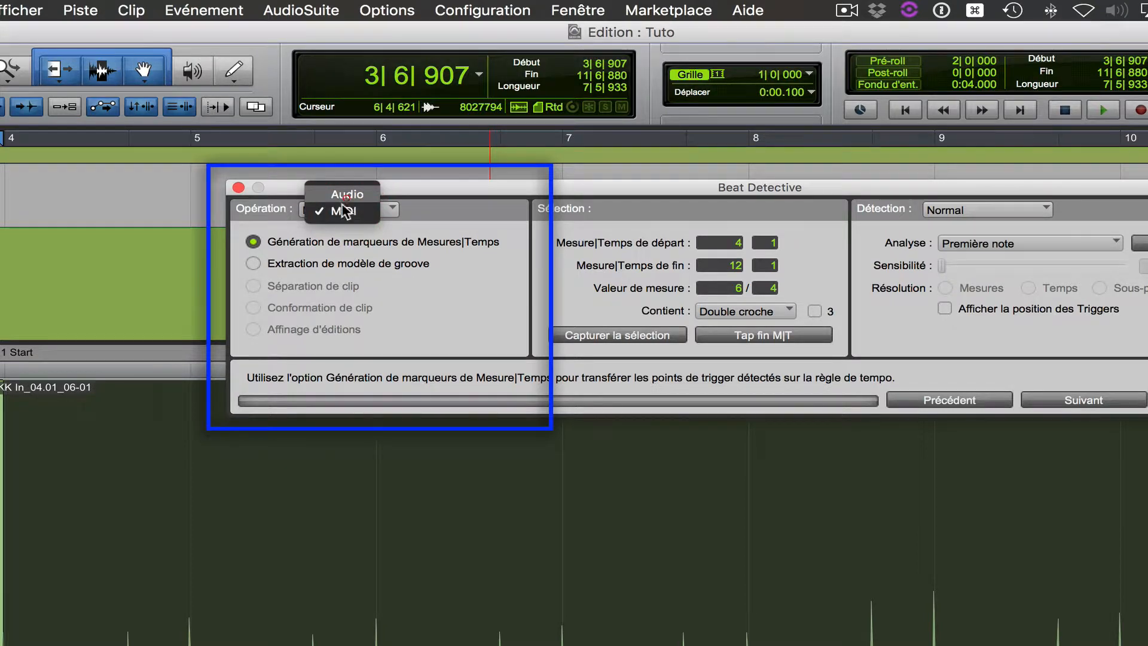
{"action": "left_click", "coordinate": [346, 195]}
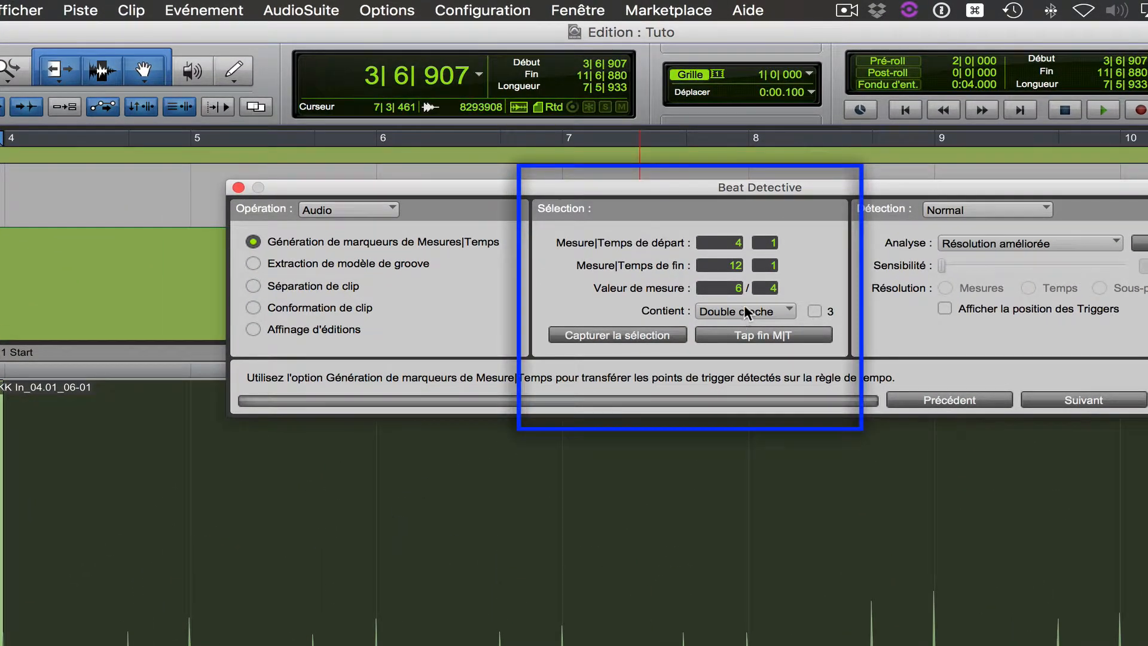
Set the Beat Detective selection content to Croche and review the detection modes and analysis types, keeping Normal and Résolution améliorée.
{"action": "left_click", "coordinate": [745, 313]}
{"action": "left_click", "coordinate": [751, 295]}
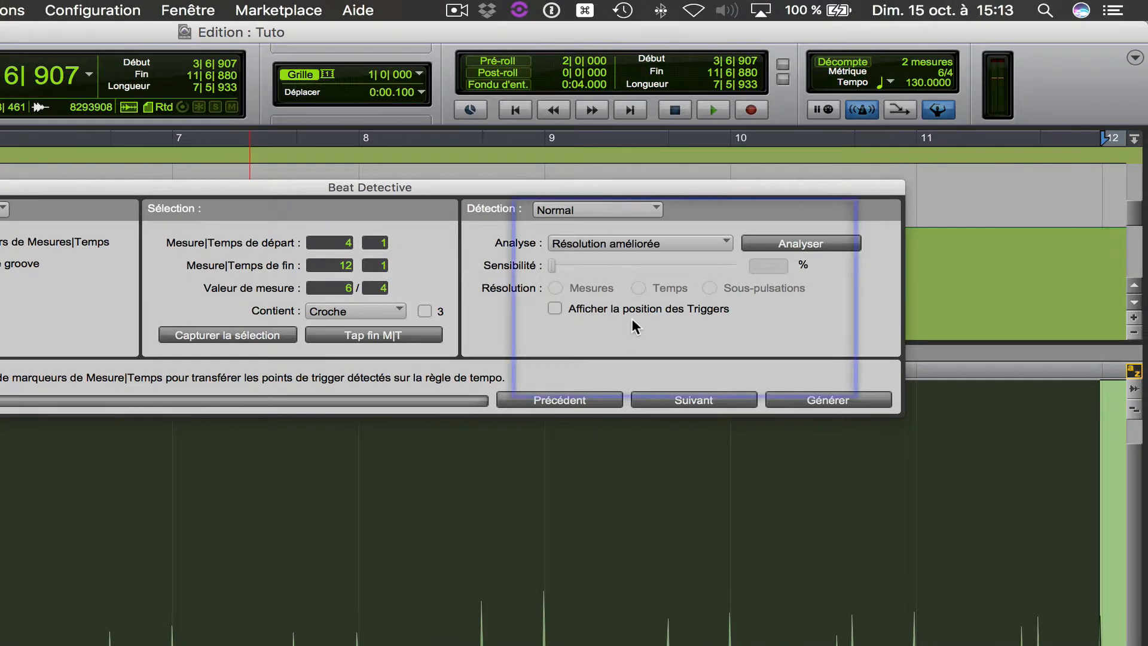
{"action": "left_click", "coordinate": [560, 212]}
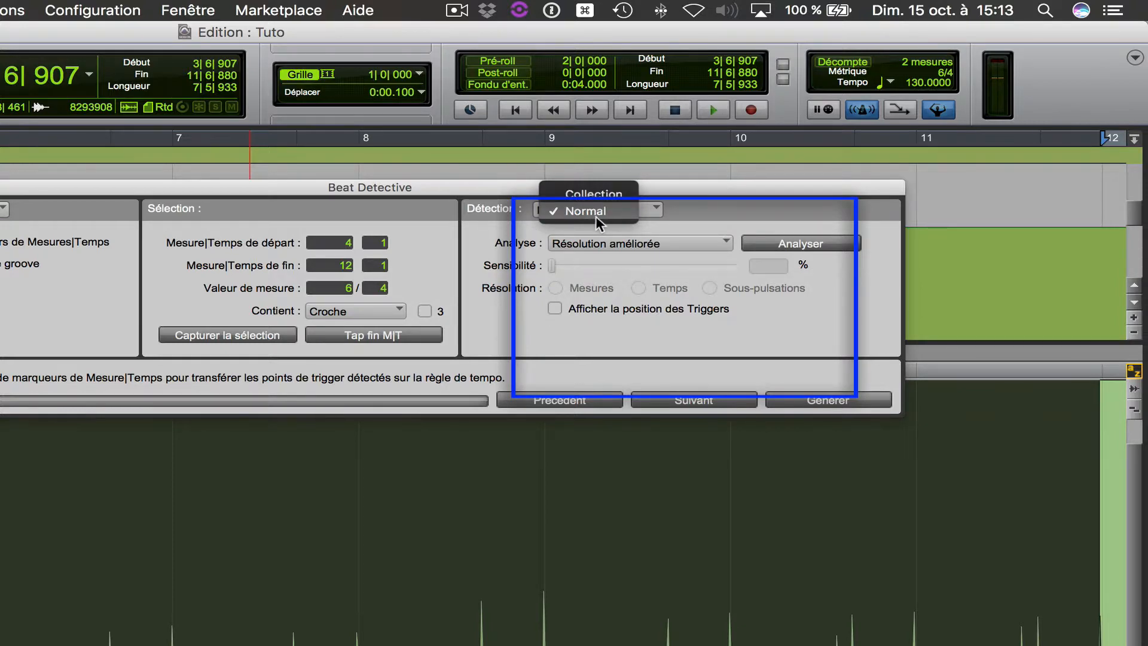
{"action": "left_click", "coordinate": [694, 219]}
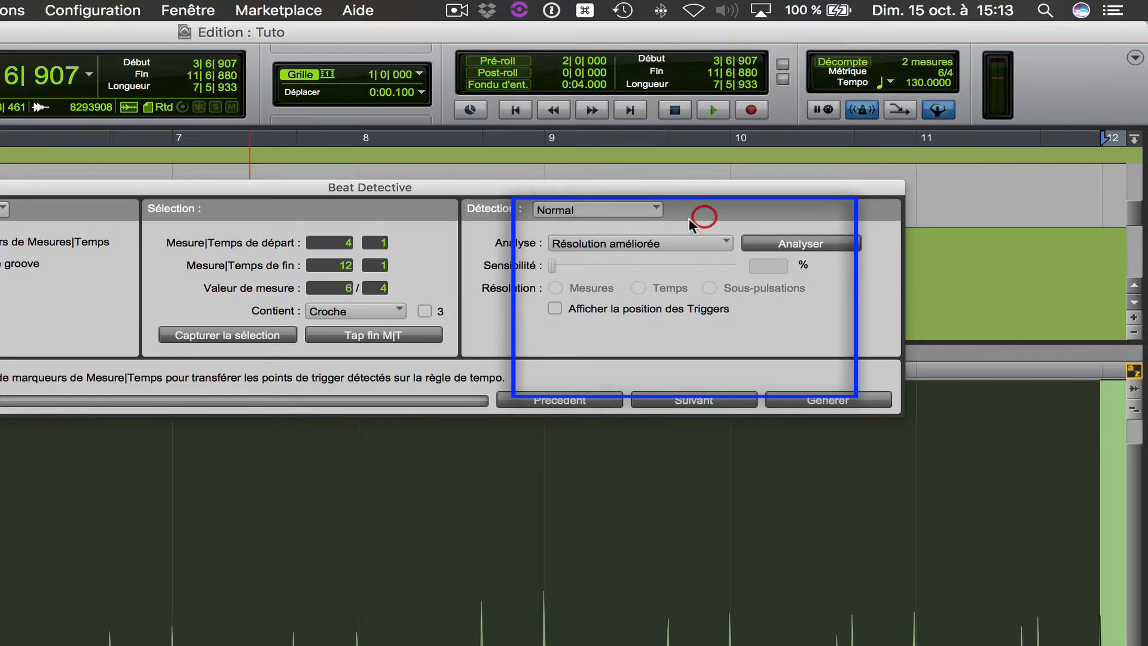
{"action": "left_click", "coordinate": [595, 245]}
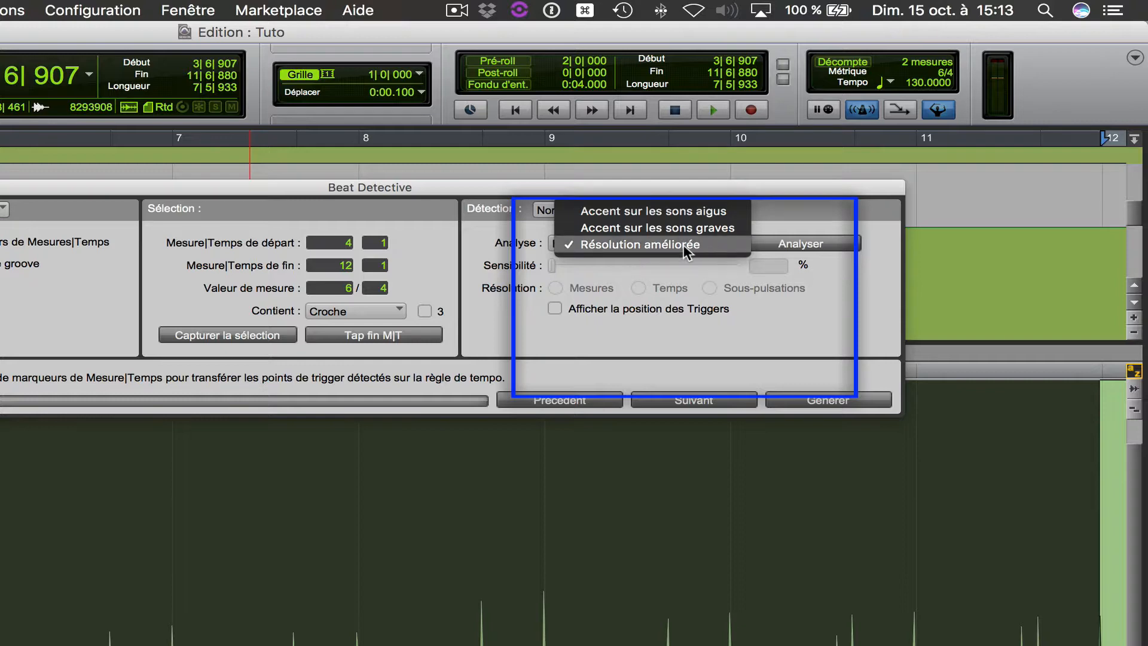
{"action": "left_click", "coordinate": [841, 279]}
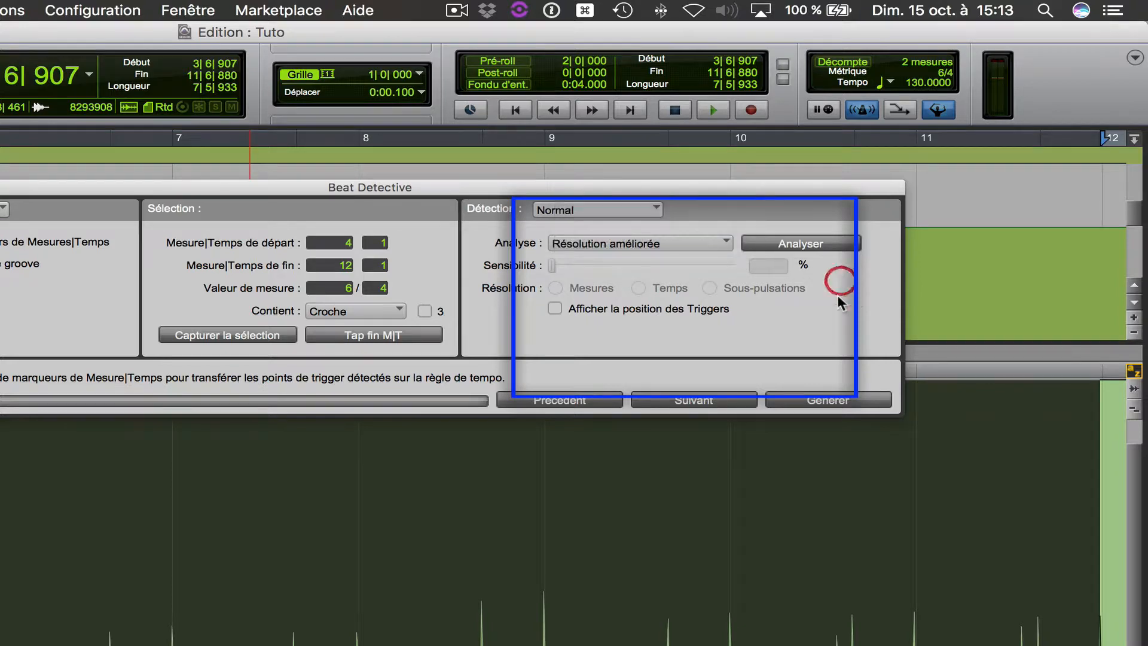
Analyse the kick selection with Mesures resolution and 17 % sensitivity, and compare the detected bar triggers with the grid.
{"action": "left_click", "coordinate": [828, 245]}
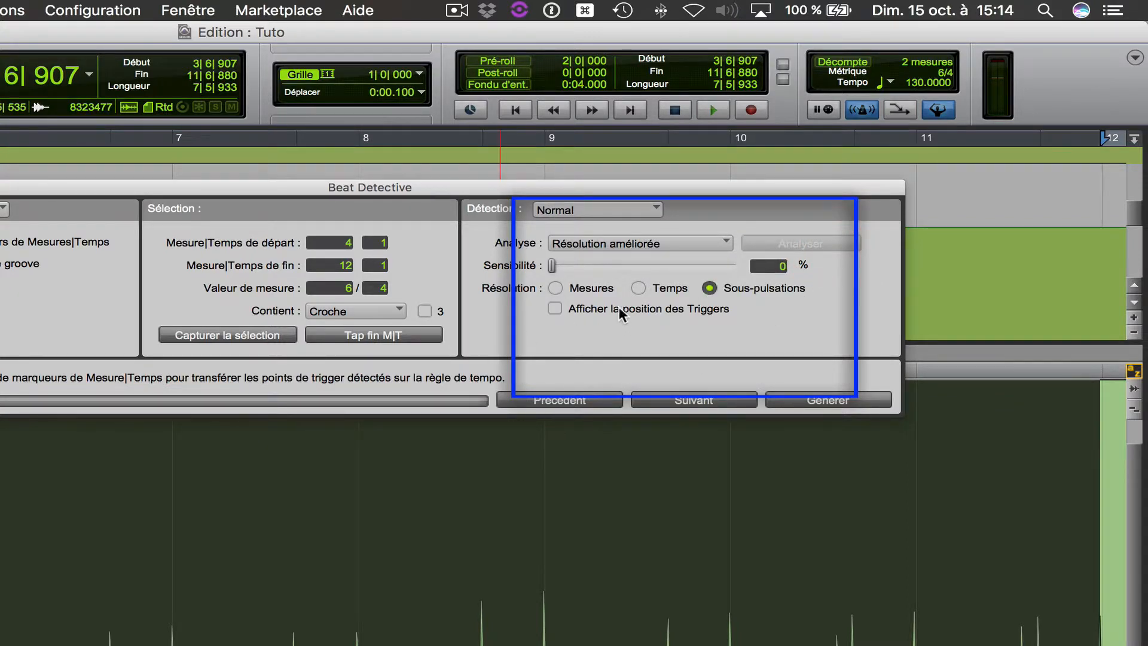
{"action": "left_click", "coordinate": [556, 288]}
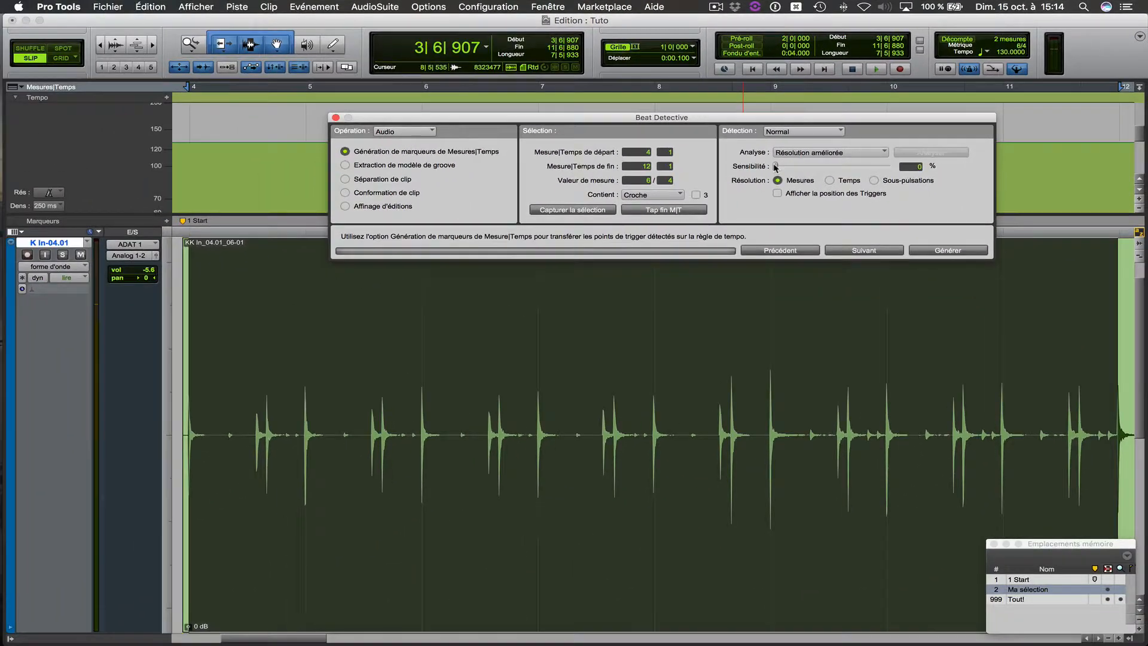
{"action": "left_click_drag", "start_coordinate": [775, 167], "coordinate": [795, 167]}
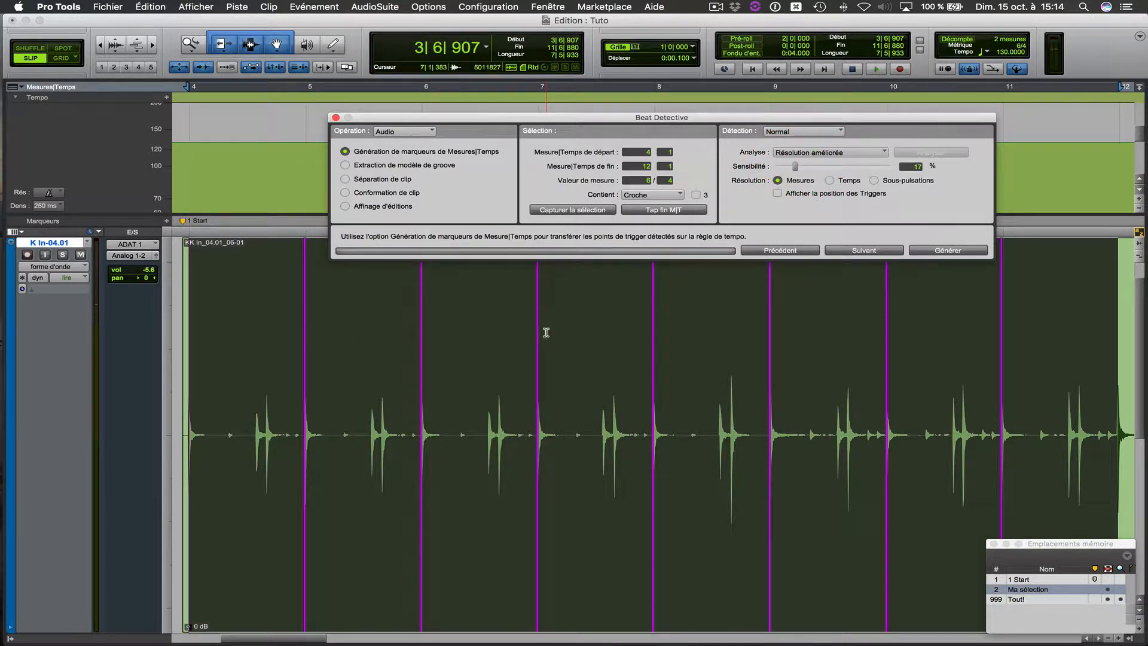
{"action": "left_click_drag", "start_coordinate": [603, 119], "coordinate": [595, 396]}
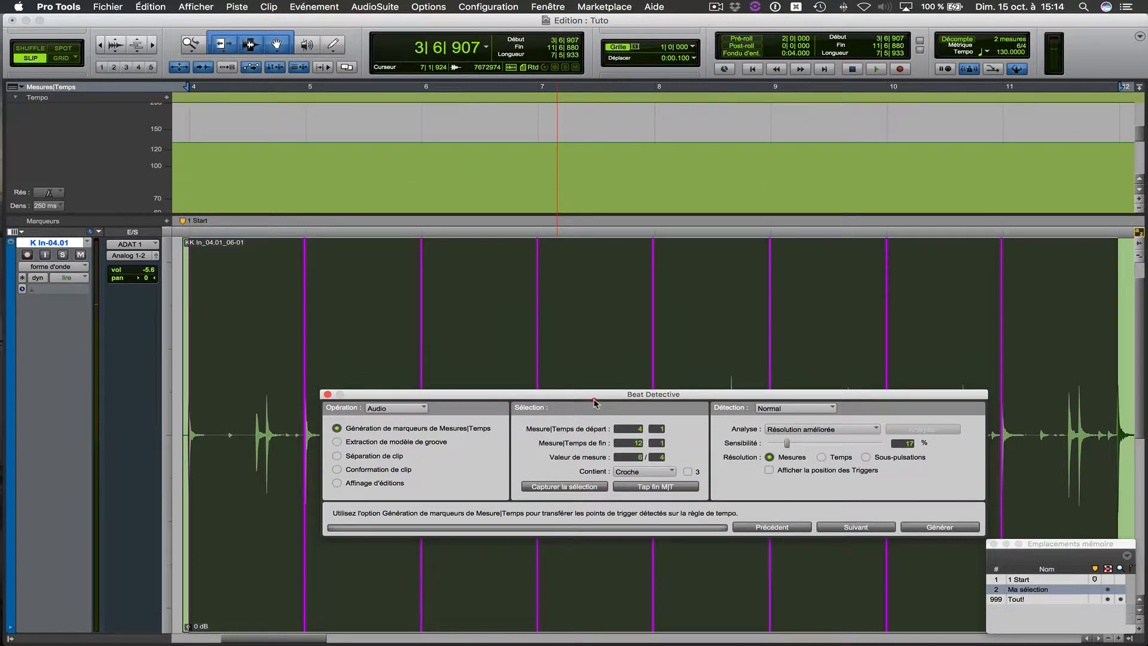
{"action": "left_click", "coordinate": [595, 404]}
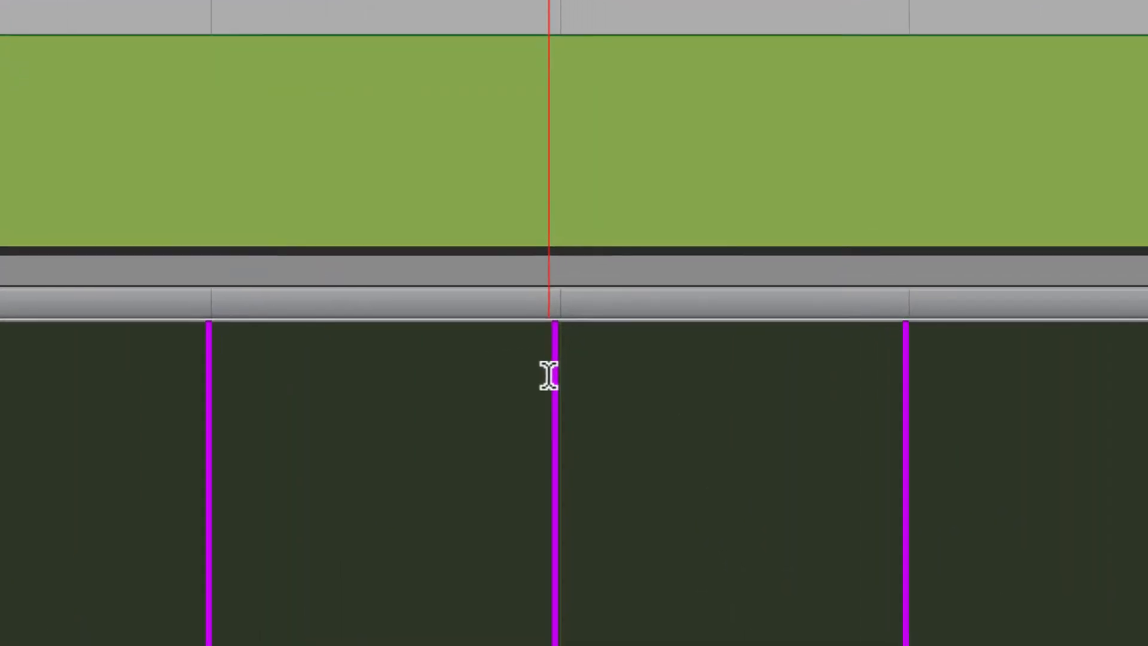
{"action": "scroll", "coordinate": [609, 304], "scroll_direction": "up", "scroll_amount": 2}
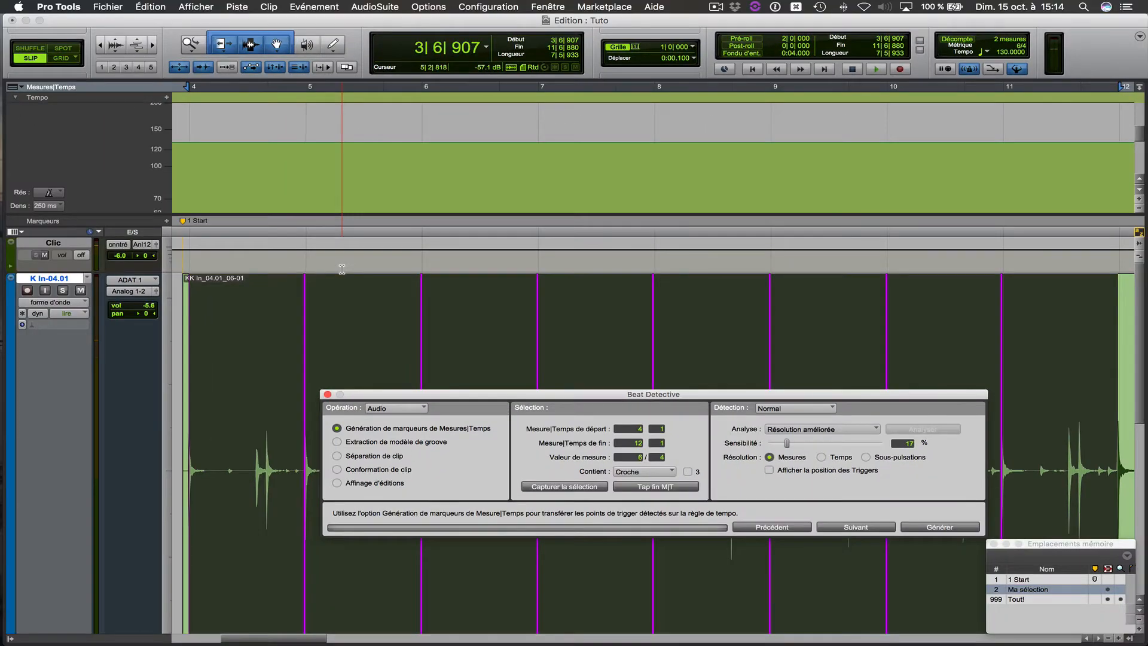
Try sensitivities of 13 %, 30 % and 1 % on the bar triggers.
{"action": "left_click_drag", "start_coordinate": [625, 395], "coordinate": [639, 168]}
{"action": "left_click_drag", "start_coordinate": [800, 216], "coordinate": [794, 216]}
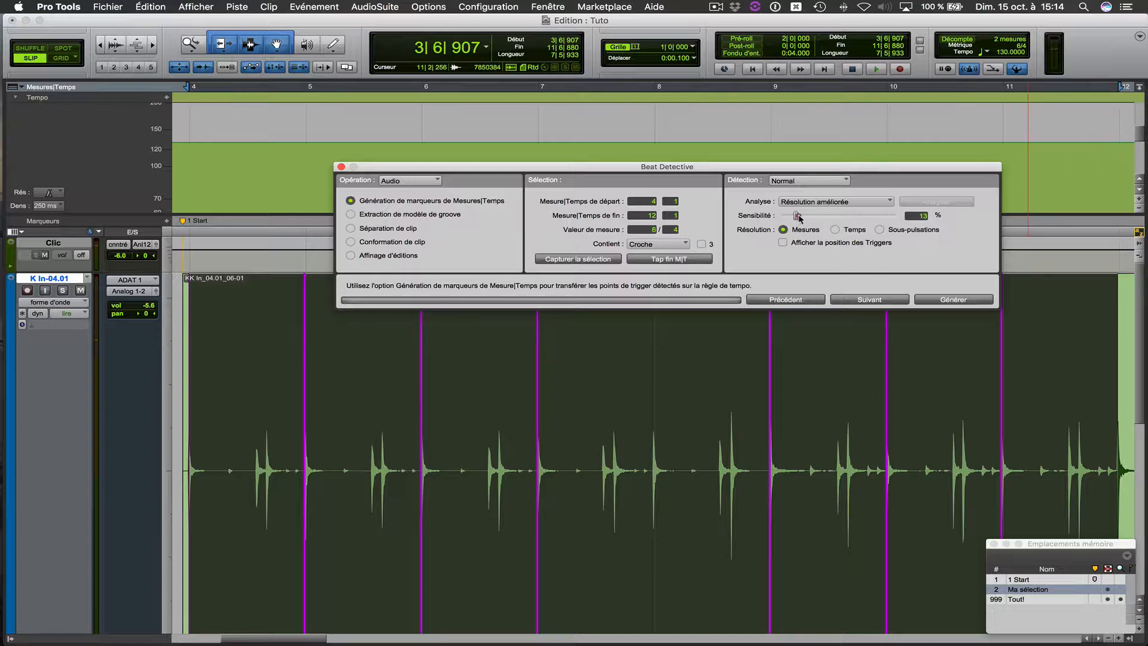
{"action": "left_click_drag", "start_coordinate": [795, 215], "coordinate": [815, 215]}
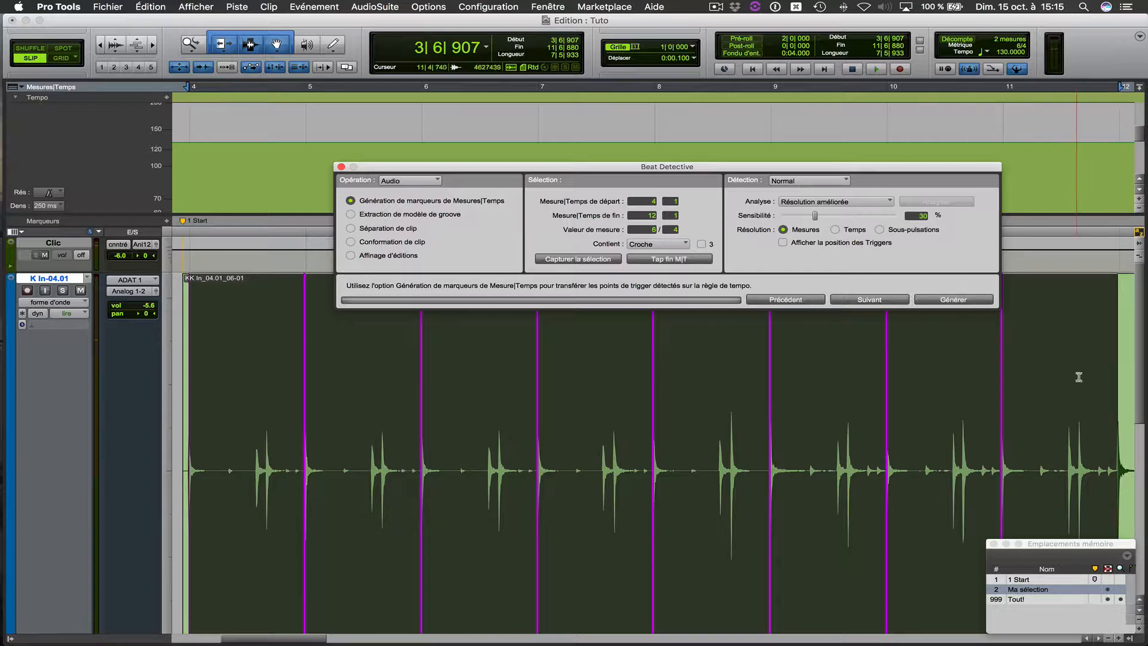
{"action": "key", "text": "alt"}
{"action": "left_click_drag", "start_coordinate": [814, 215], "coordinate": [782, 216]}
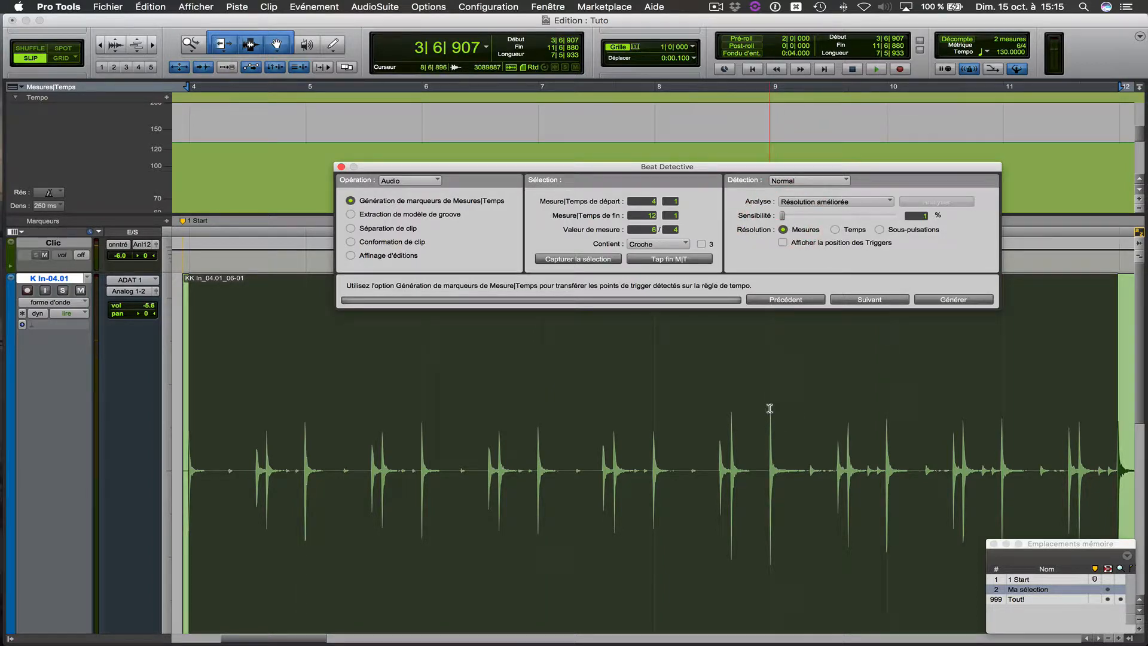
Generate bar and beat markers from the kick with Temps resolution and 15 % sensitivity.
{"action": "left_click_drag", "start_coordinate": [783, 218], "coordinate": [800, 216]}
{"action": "left_click", "coordinate": [834, 230]}
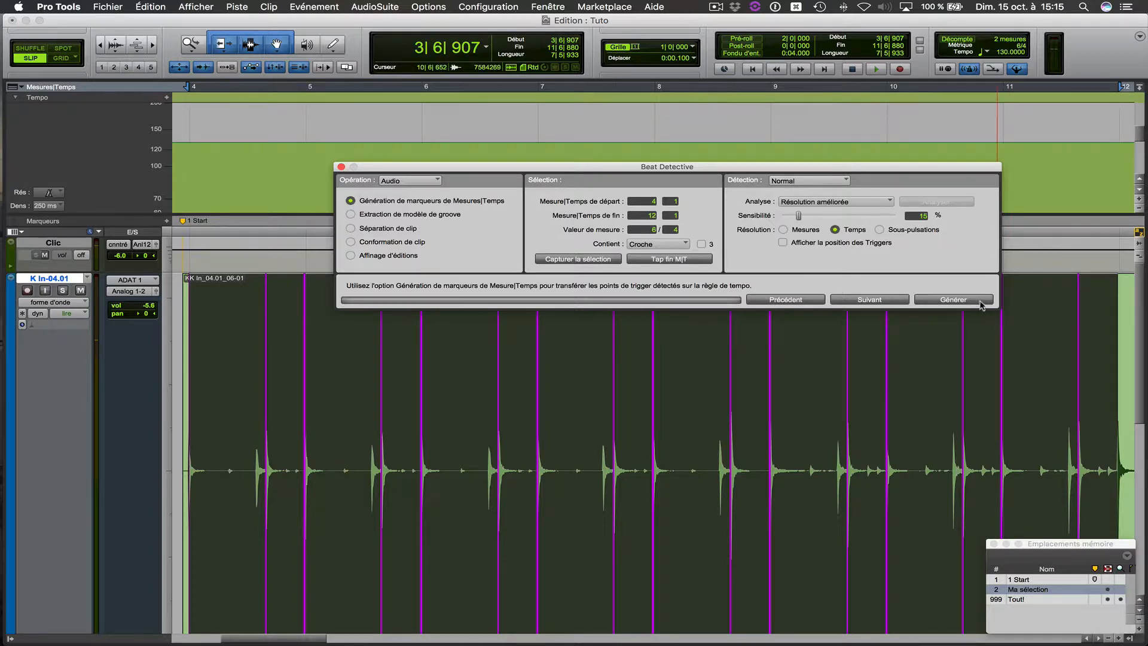
{"action": "left_click", "coordinate": [978, 302]}
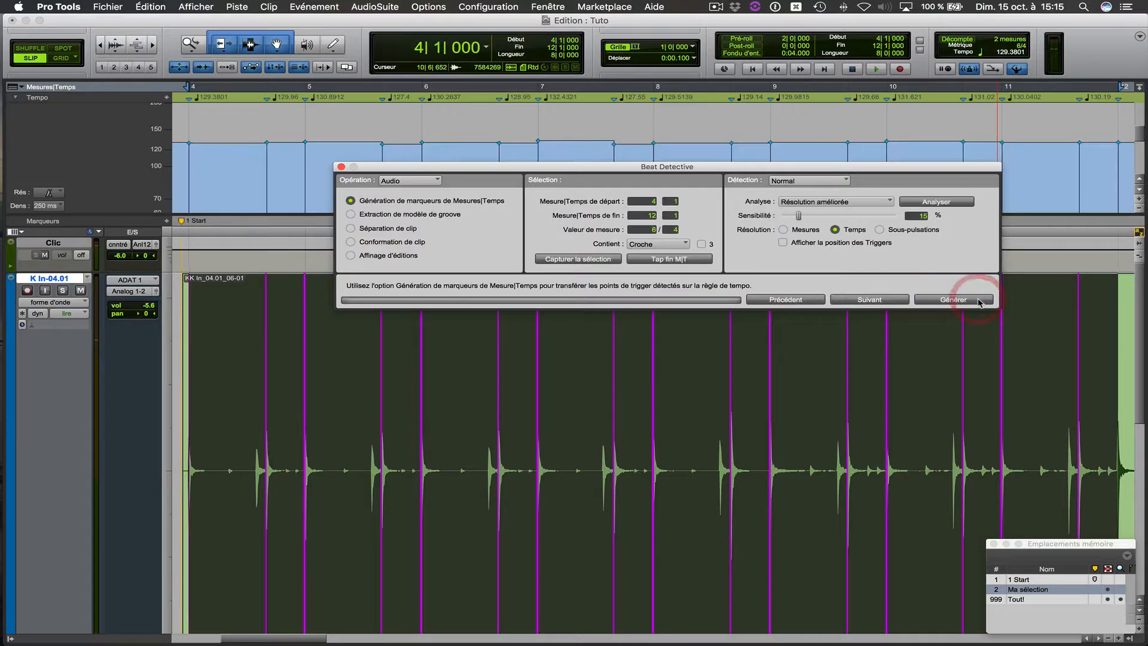
Play the eight-bar kick selection with the click following the new tempo map, moving Beat Detective clear of the view.
{"action": "left_click_drag", "start_coordinate": [620, 168], "coordinate": [585, 381]}
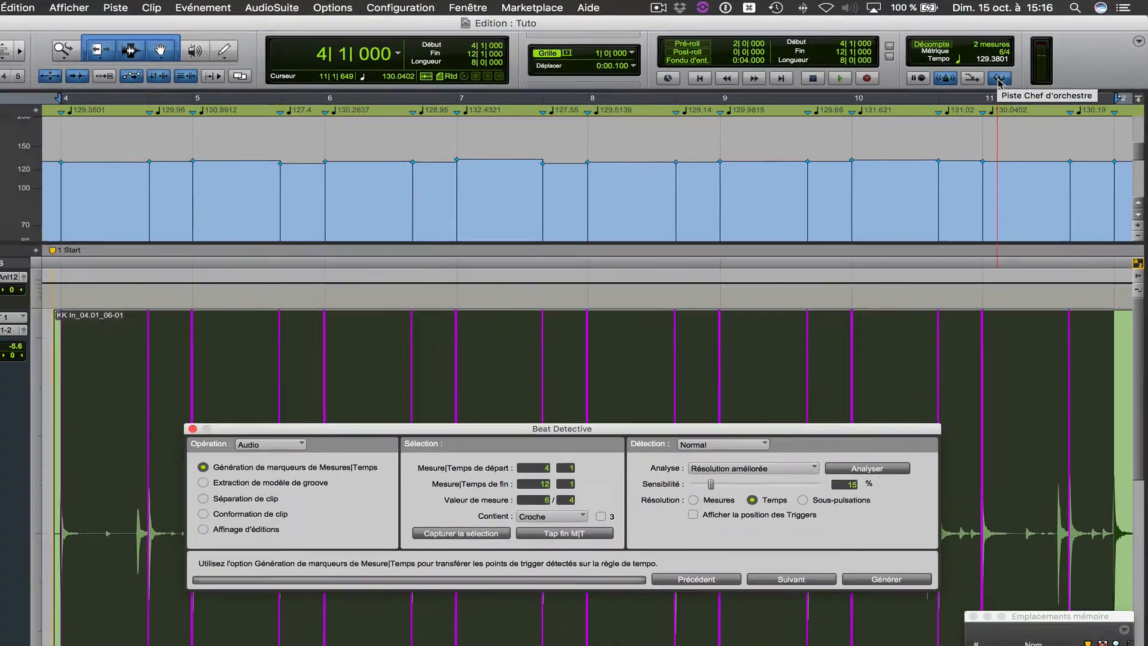
{"action": "key", "text": "space"}
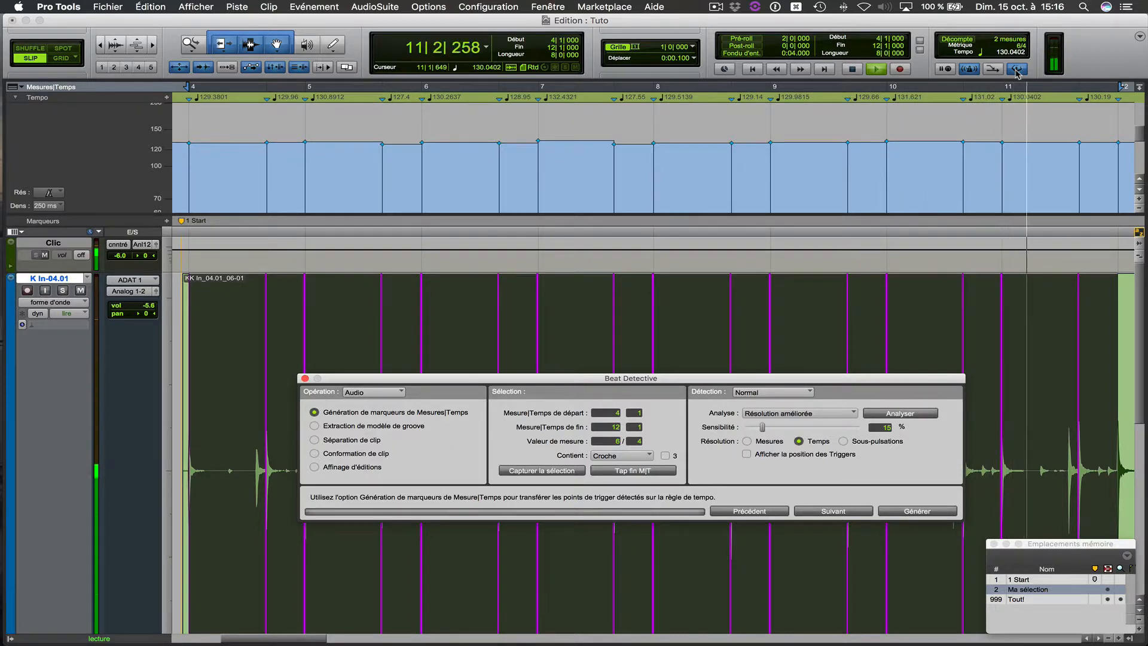
{"action": "key", "text": "space"}
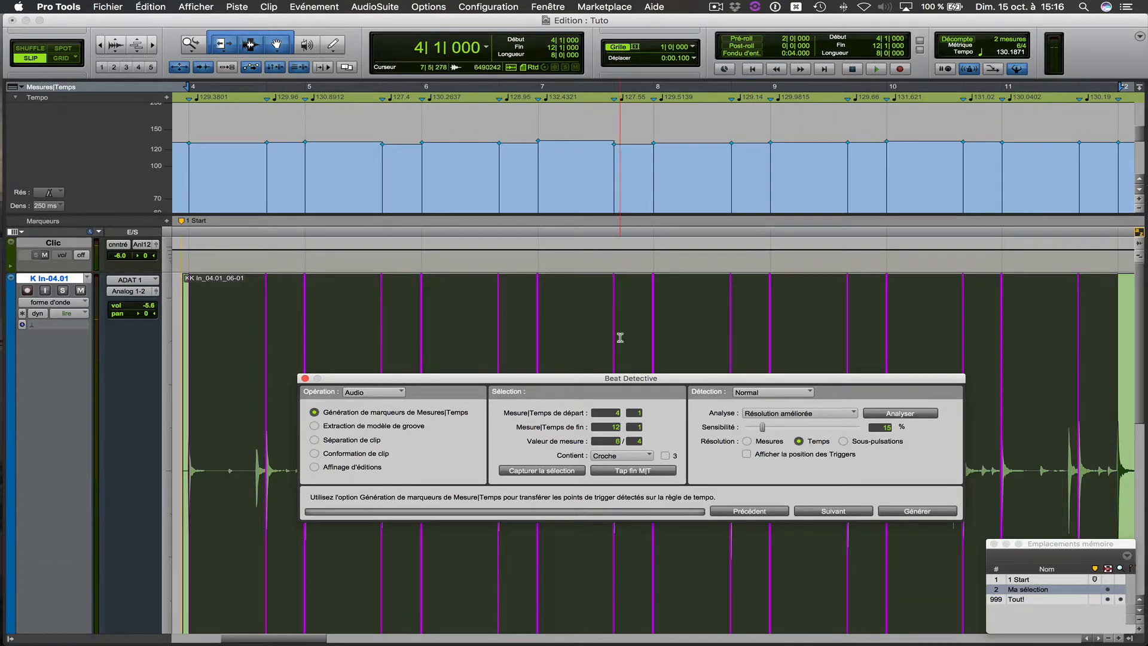
{"action": "left_click_drag", "start_coordinate": [613, 380], "coordinate": [668, 204]}
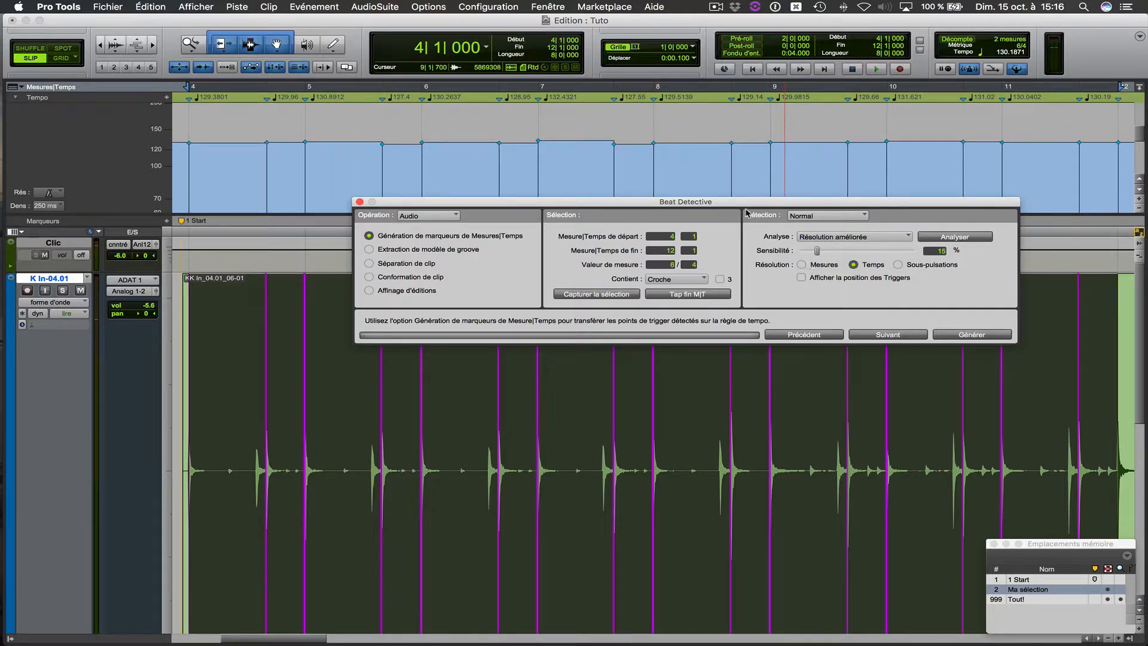
{"action": "left_click_drag", "start_coordinate": [746, 210], "coordinate": [741, 191]}
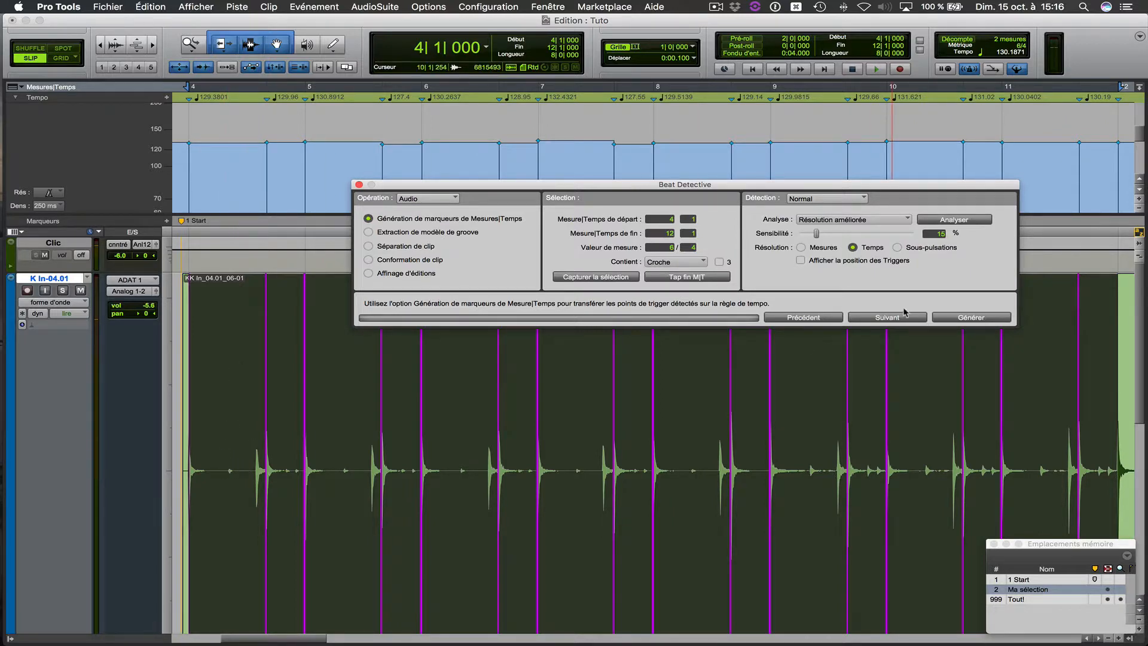
Set the detection resolution to Sous-pulsations with 28 % sensitivity.
{"action": "left_click", "coordinate": [897, 248]}
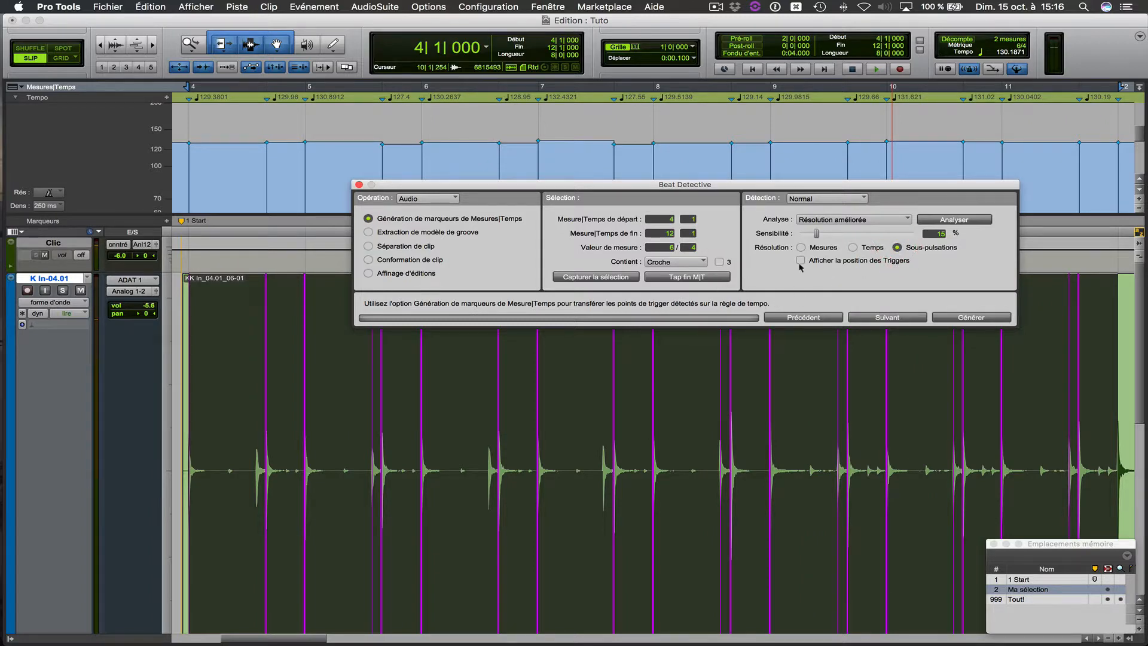
{"action": "left_click_drag", "start_coordinate": [816, 233], "coordinate": [834, 236]}
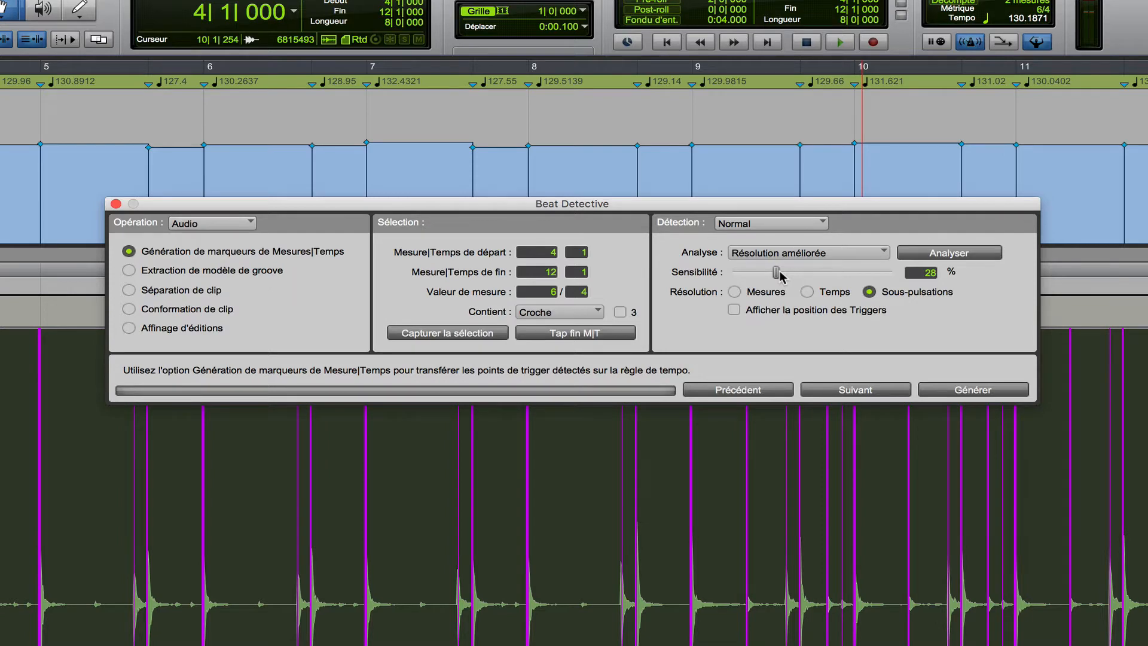
Look at the groove template extraction options without saving, and return to bar and beat marker generation.
{"action": "left_click", "coordinate": [129, 272]}
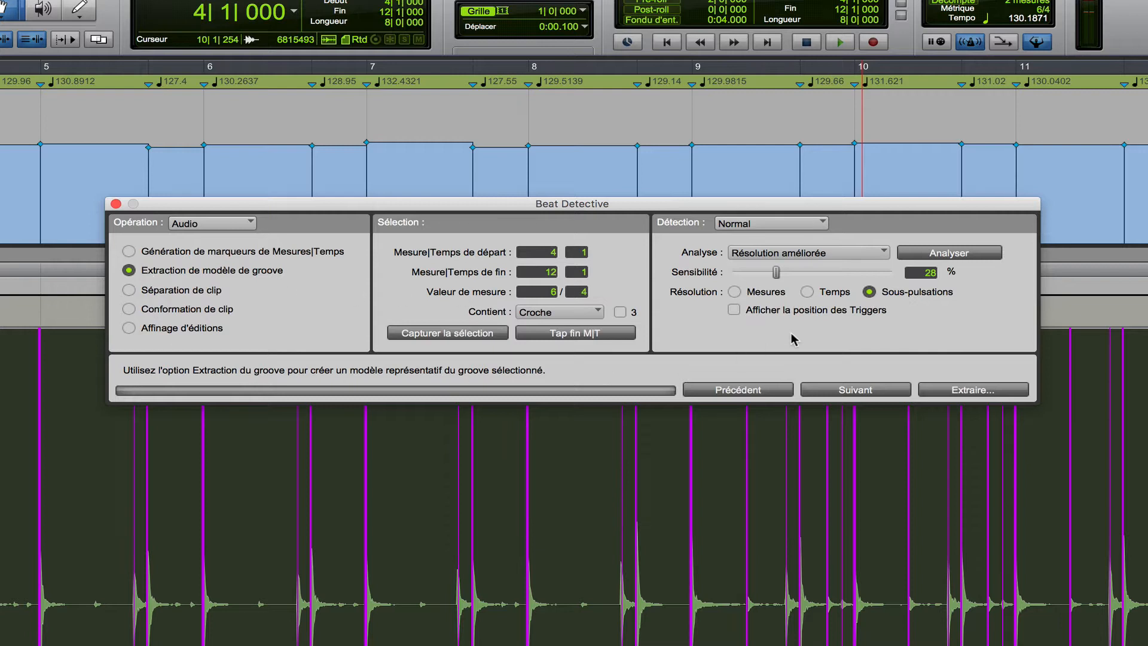
{"action": "left_click", "coordinate": [951, 391]}
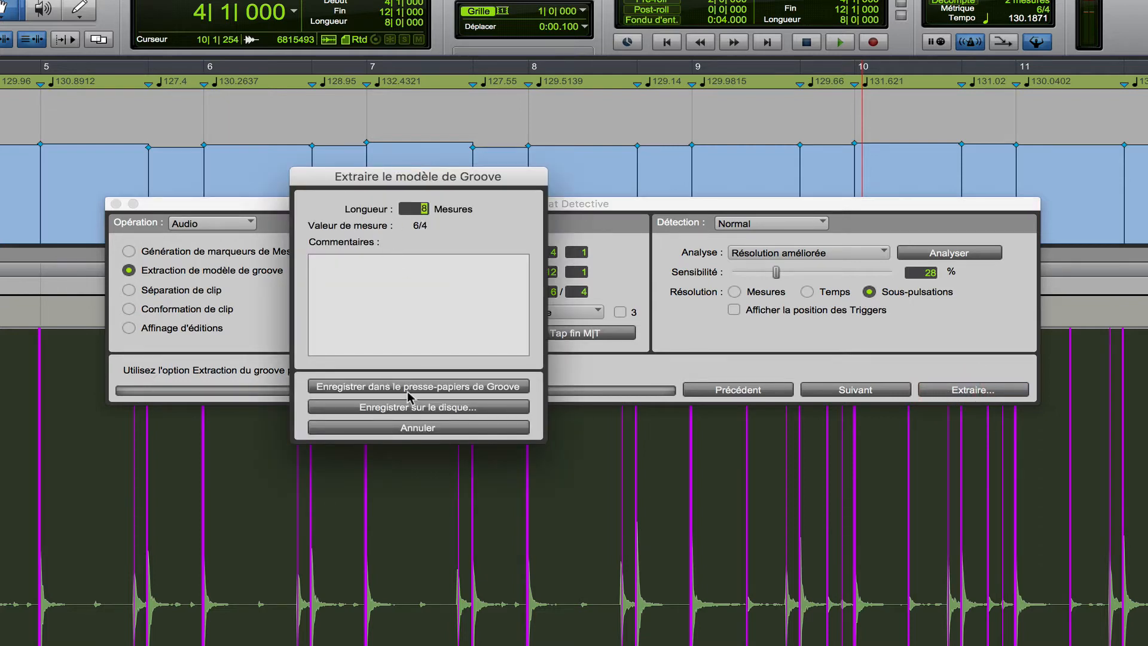
{"action": "left_click", "coordinate": [404, 428]}
{"action": "left_click", "coordinate": [130, 252]}
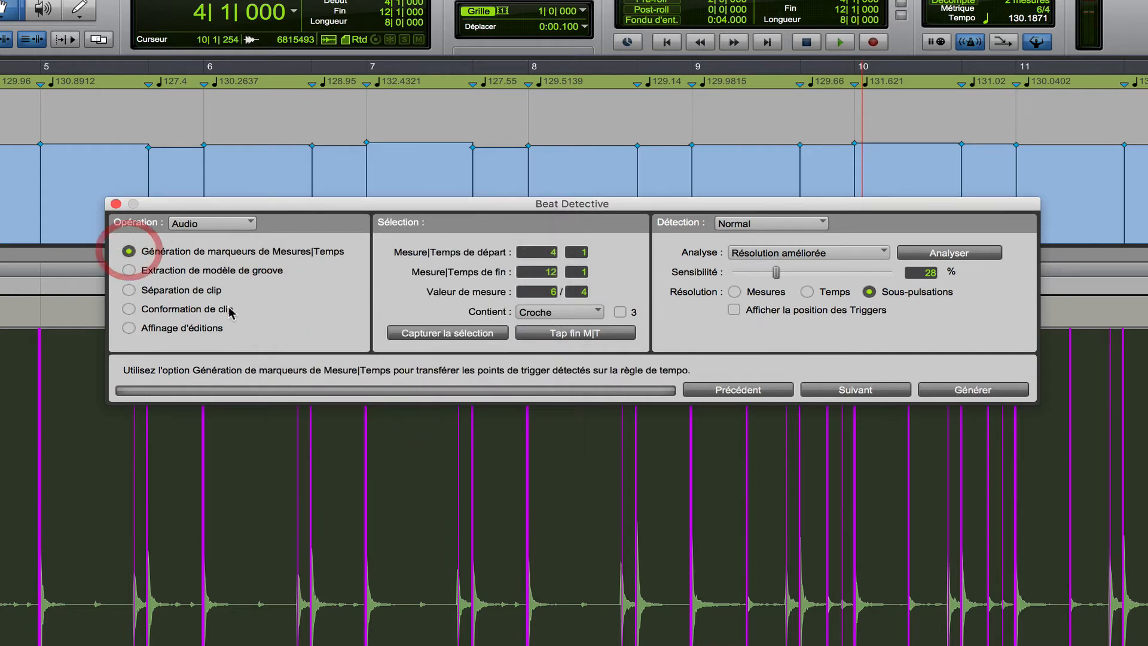
Reanalyse the kick, generate markers at Sous-pulsations resolution and play the selection against the click.
{"action": "left_click", "coordinate": [943, 256]}
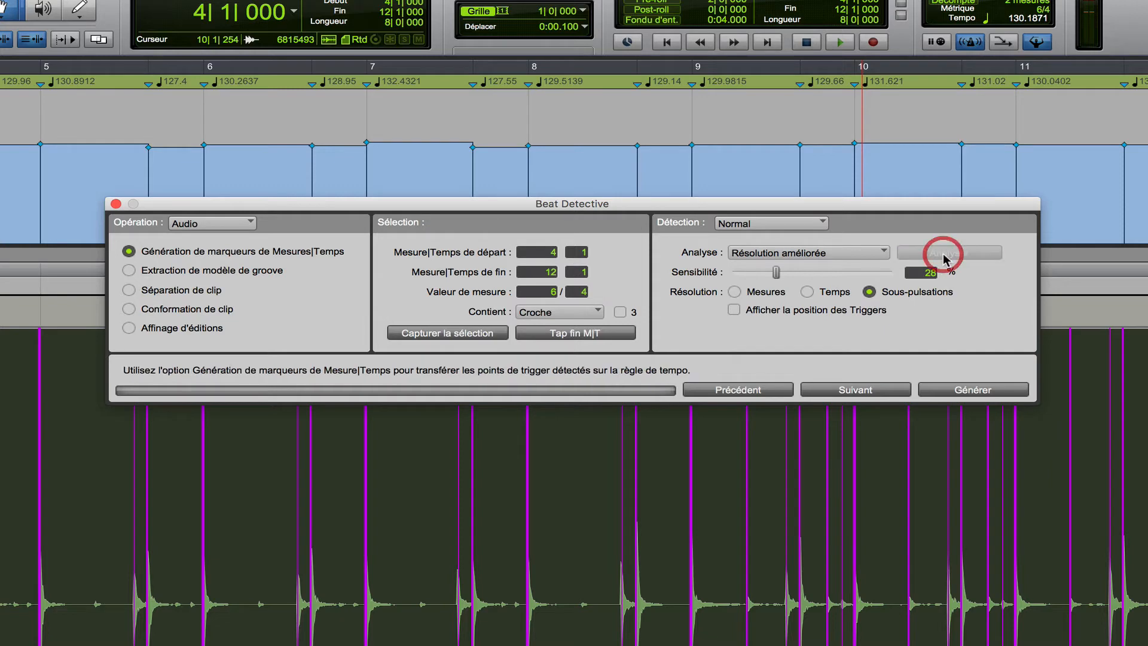
{"action": "left_click", "coordinate": [953, 391]}
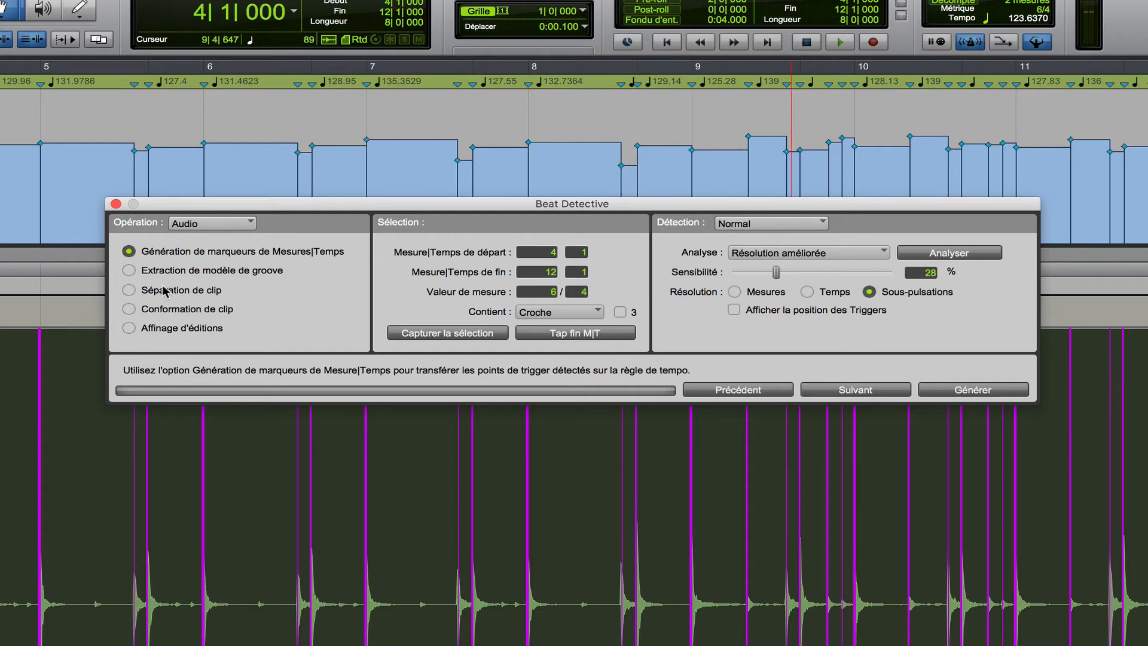
{"action": "key", "text": "space"}
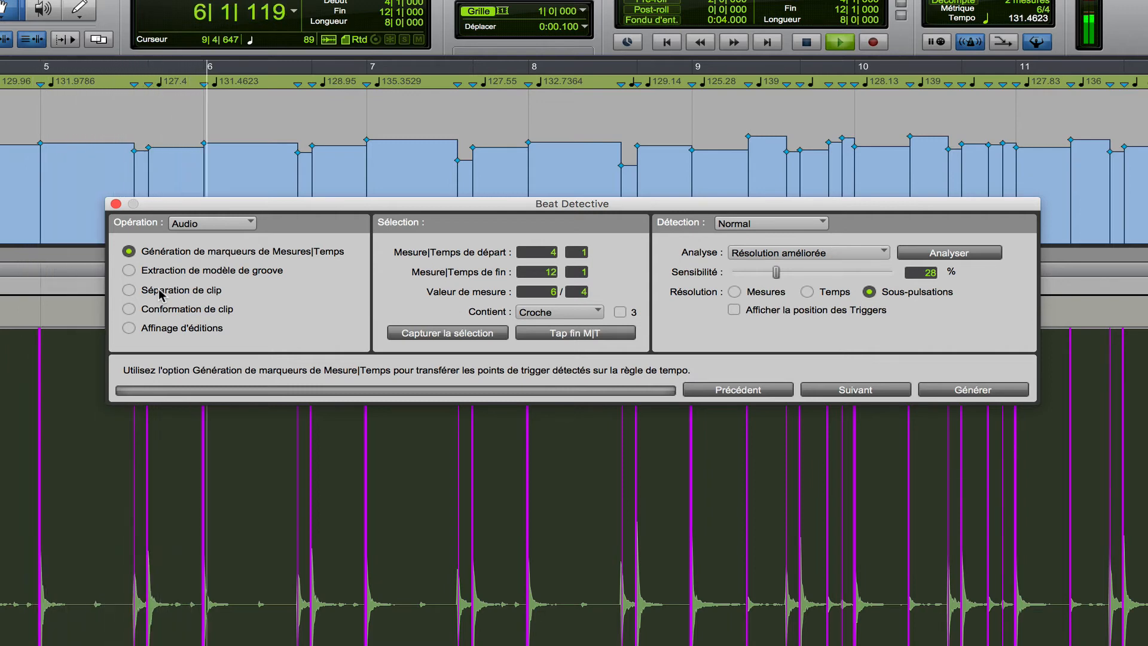
{"action": "key", "text": "space"}
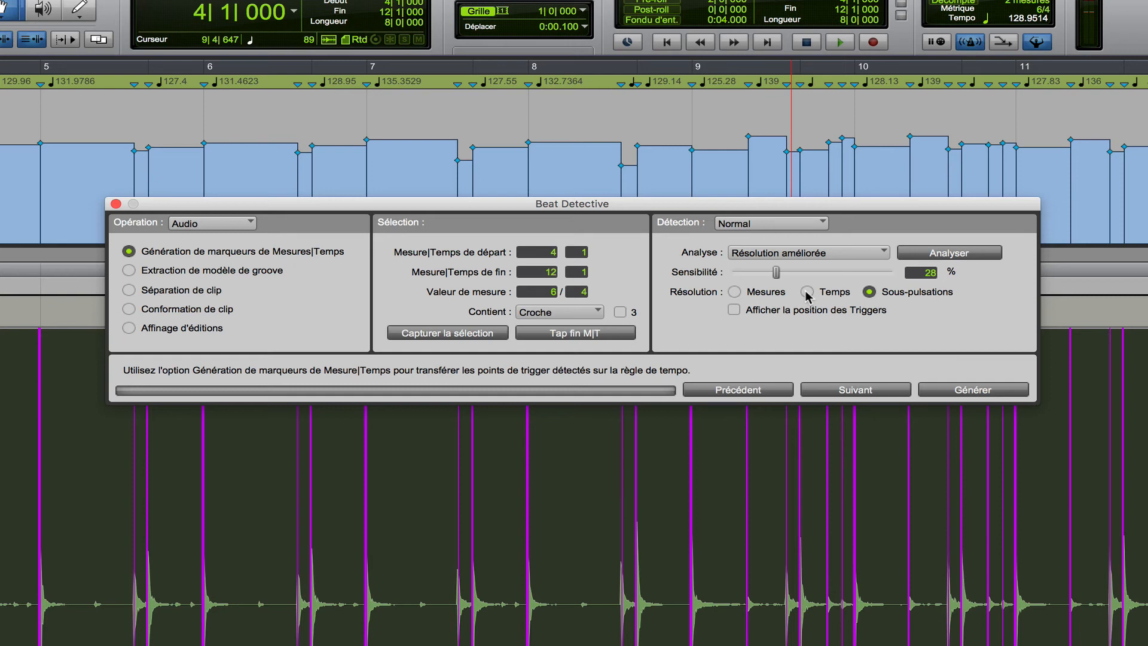
Regenerate the bar and beat markers with Temps resolution, first at 28 % and finally at 22 % sensitivity.
{"action": "left_click", "coordinate": [805, 292]}
{"action": "left_click", "coordinate": [939, 254]}
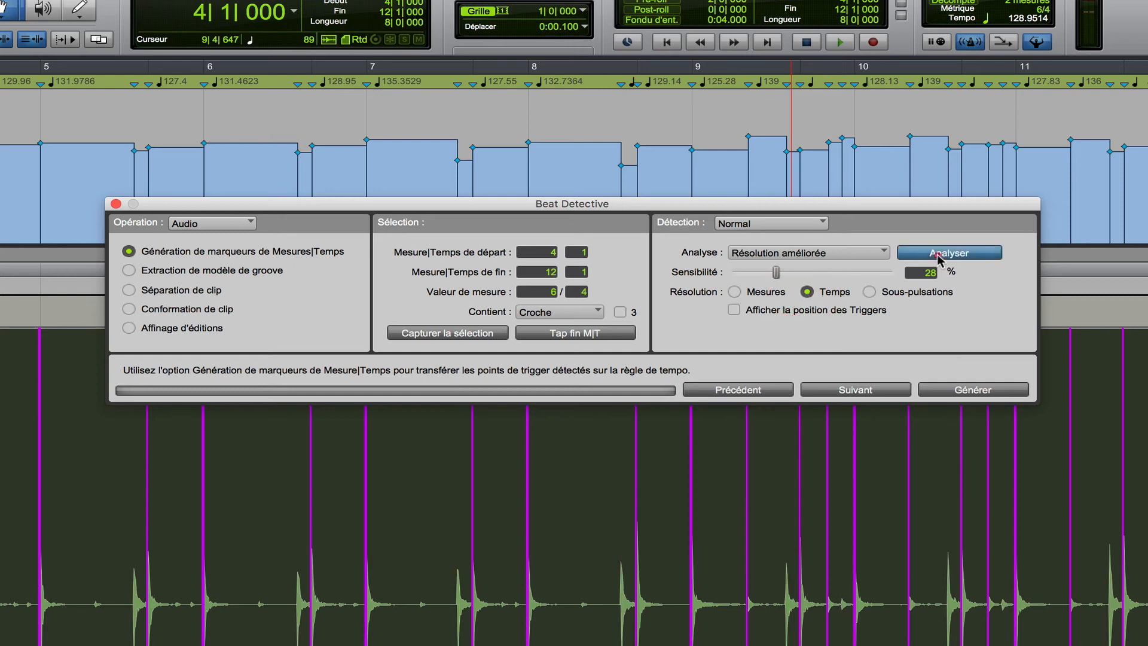
{"action": "left_click", "coordinate": [955, 391]}
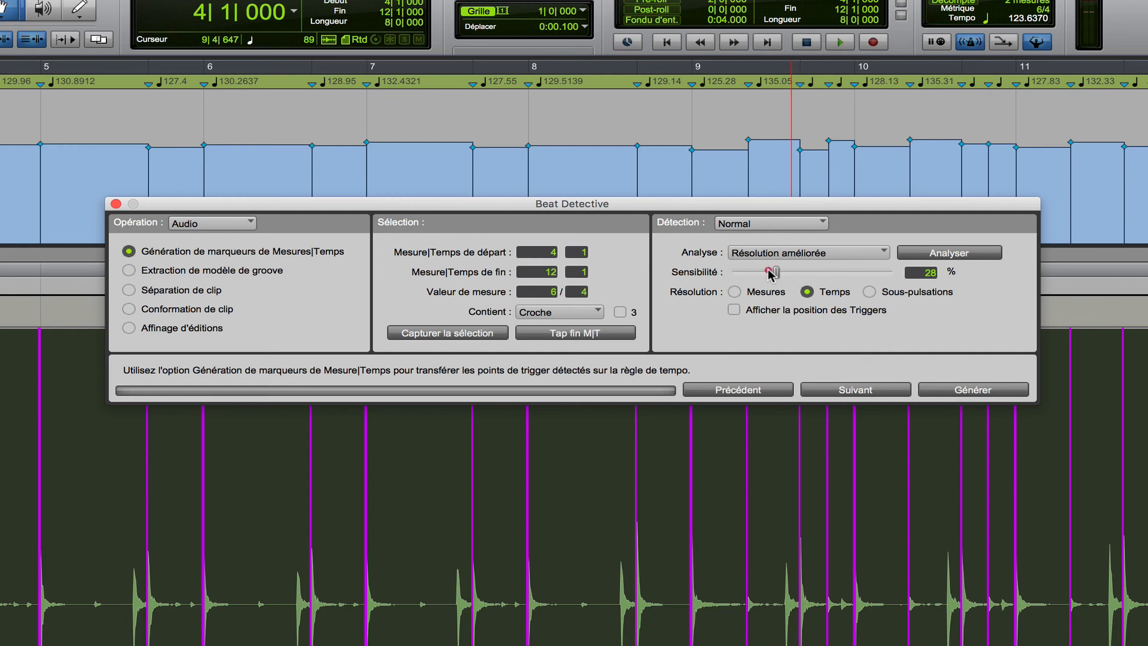
{"action": "left_click_drag", "start_coordinate": [775, 273], "coordinate": [763, 276]}
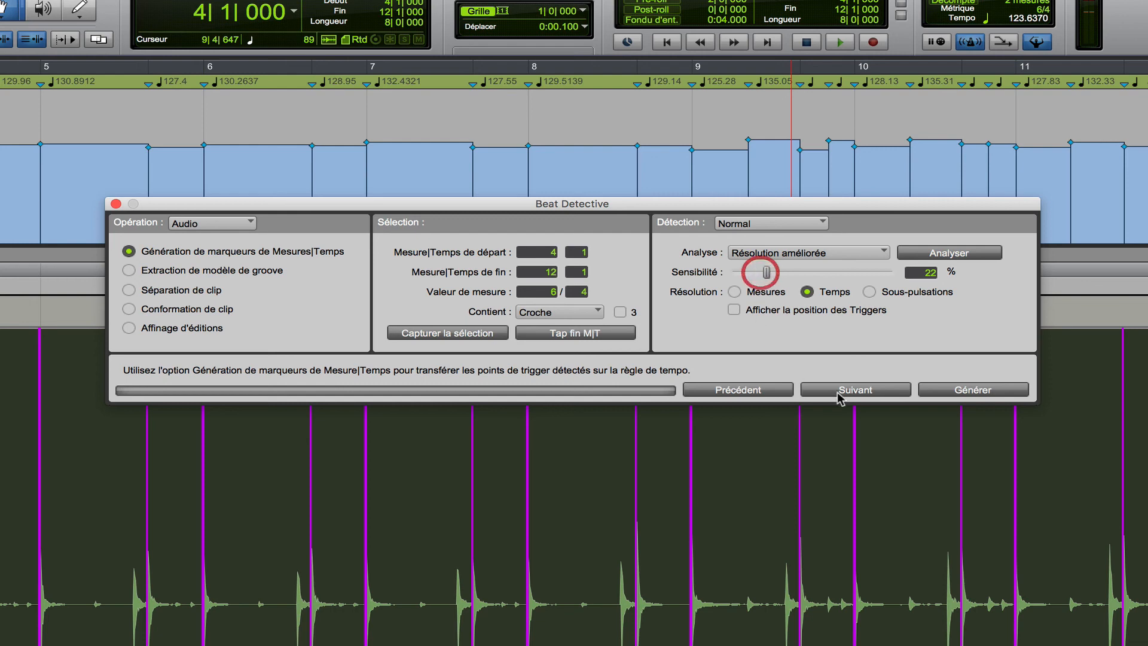
{"action": "left_click", "coordinate": [968, 393]}
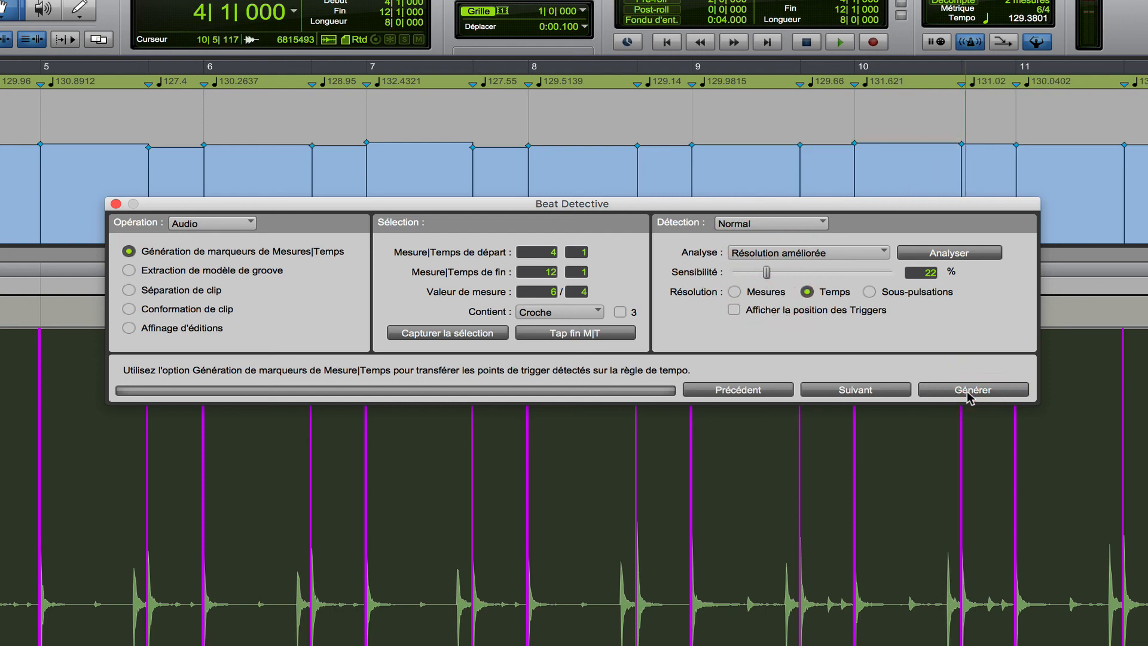